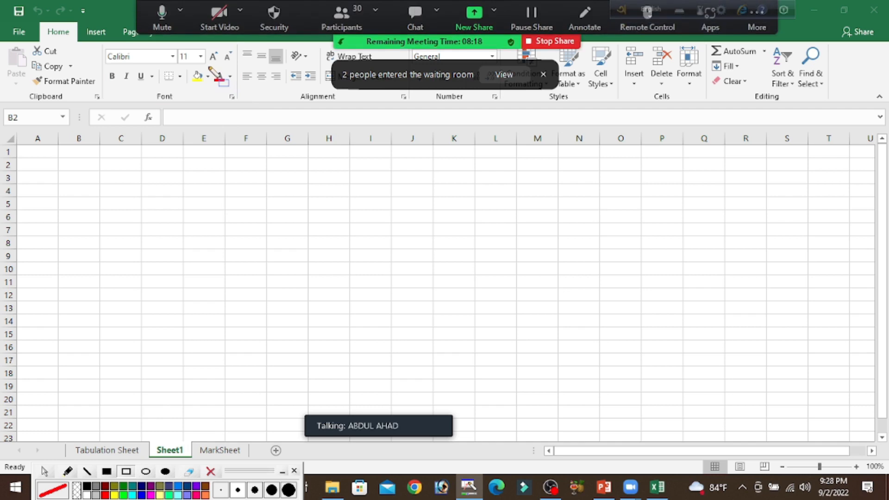
Outline the fill colour and font colour controls with a red rectangle annotation
mouse_move(185, 67)
left_mouse_down()
mouse_move(199, 84)
mouse_move(236, 98)
left_mouse_up()
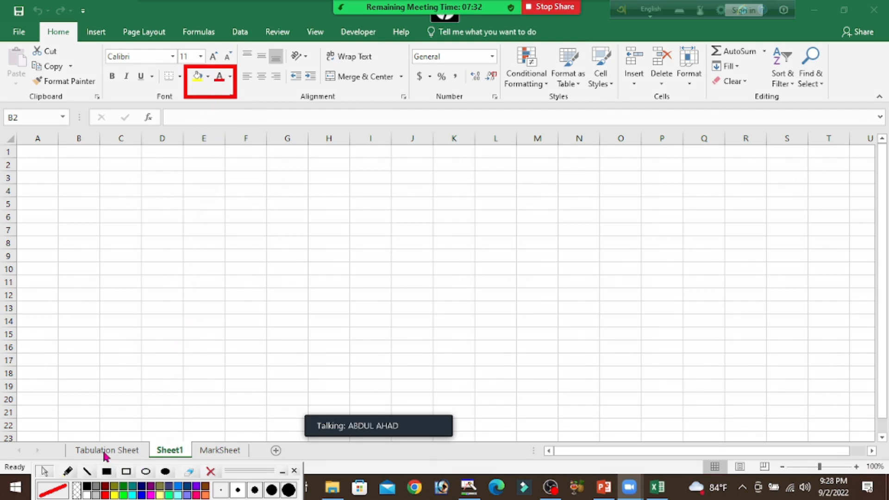
left_click(110, 453)
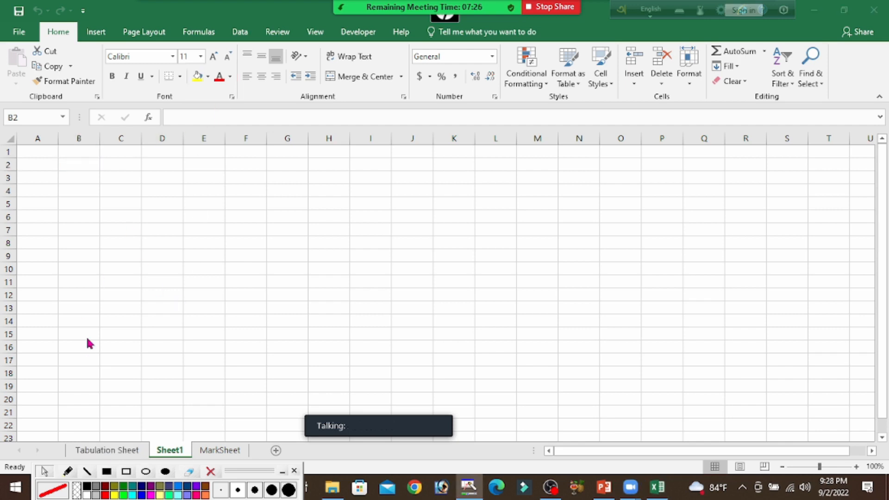
left_click(207, 80)
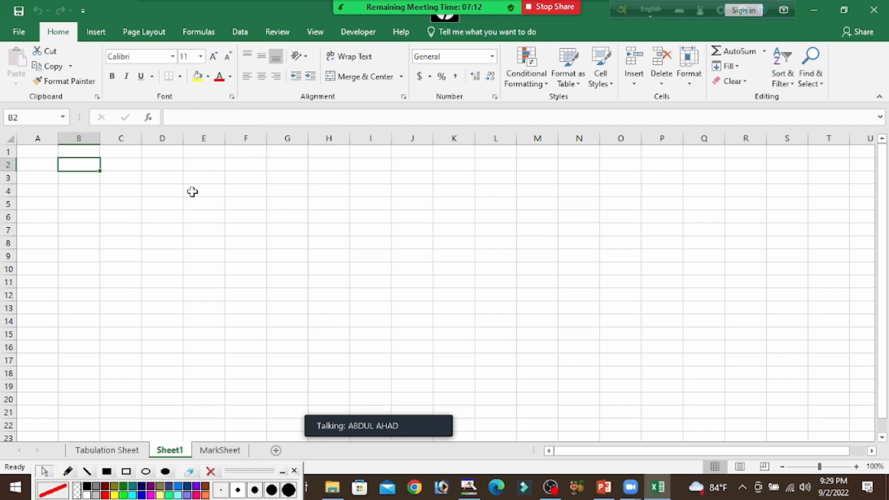
Open the Tabulation Sheet worksheet with its results table header and first student rows in view
left_click(120, 452)
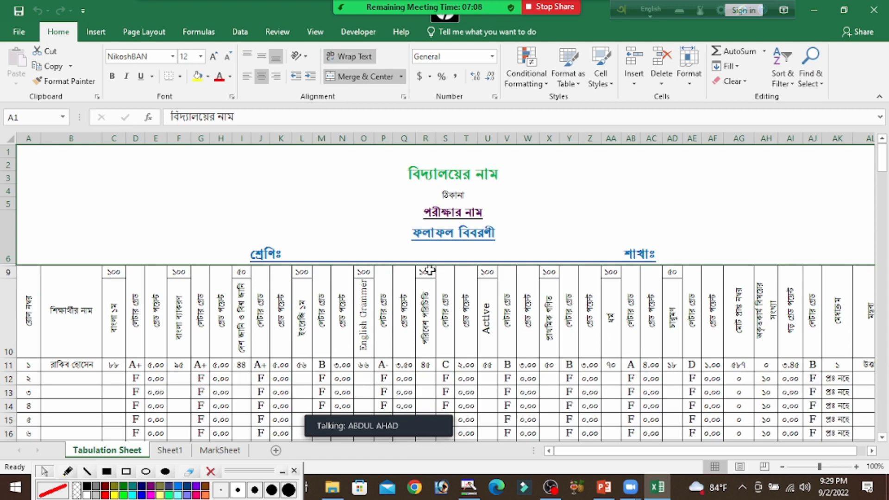
scroll(430, 270, "down", 1)
scroll(430, 271, "down", 4)
scroll(429, 264, "up", 5)
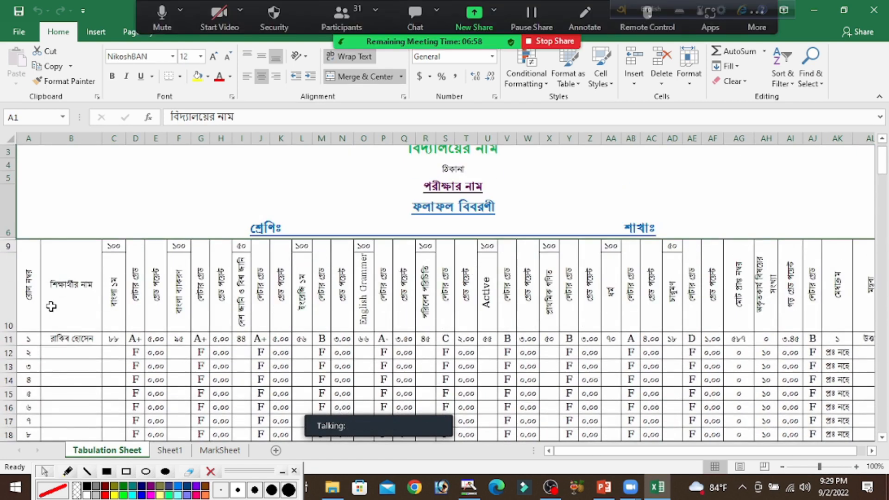
Fill the results table's header cells in rows 9 and 10, columns A to AK, with green and undo the fill
left_click_drag(34, 273, 809, 286)
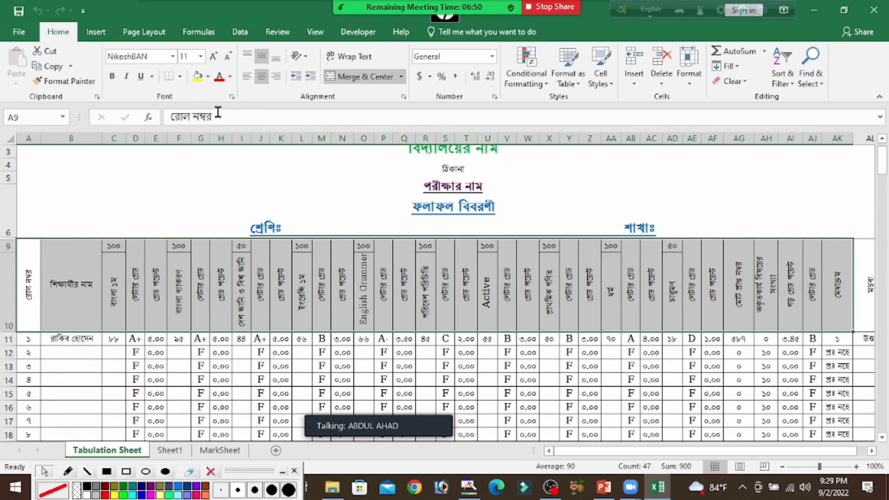
left_click(207, 79)
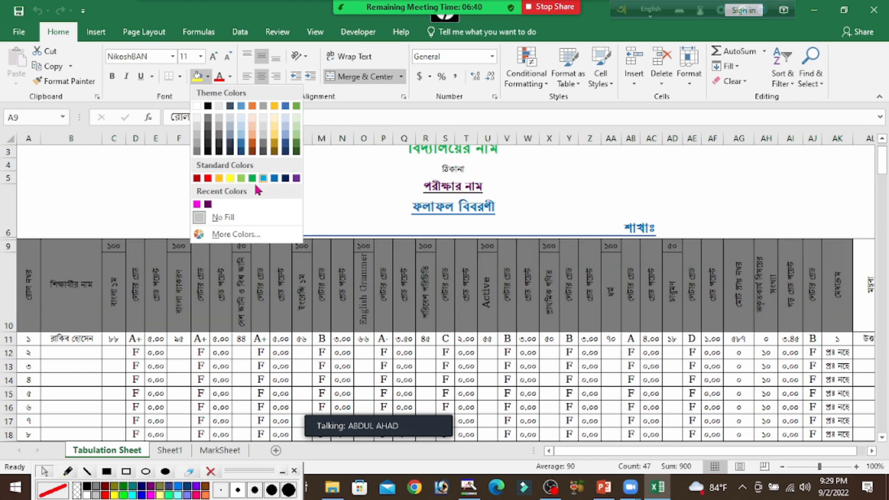
left_click(253, 178)
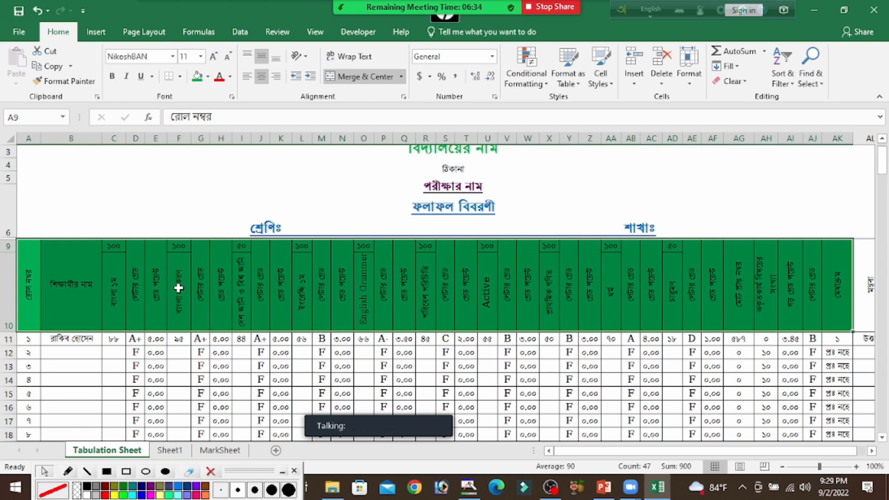
key("ctrl+z")
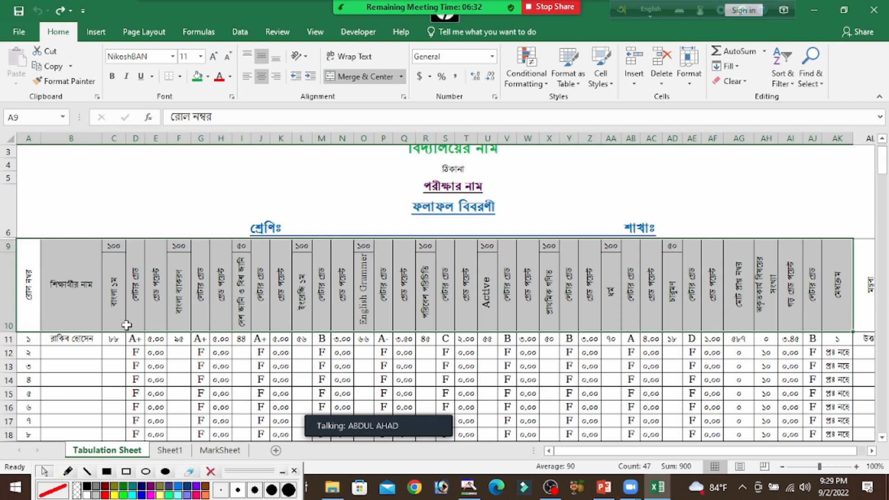
Fill the overall letter grade cell AJ11 of the first student with green
left_click(105, 352)
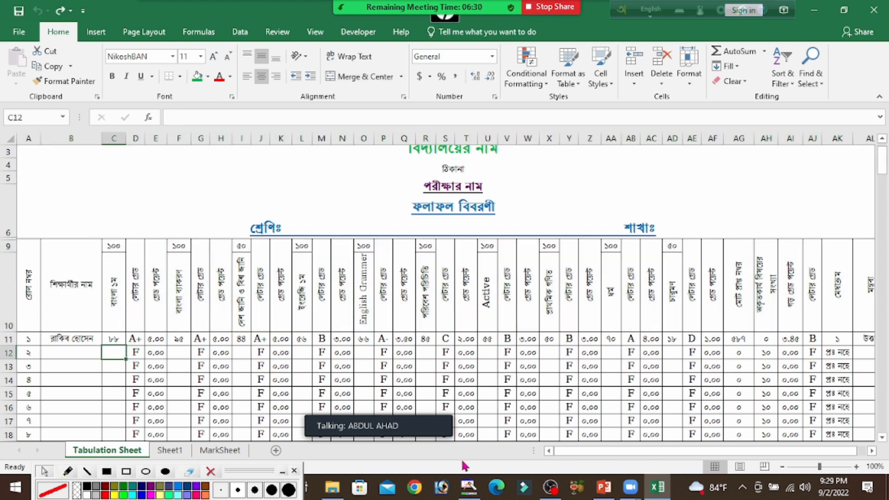
left_click_drag(579, 452, 587, 452)
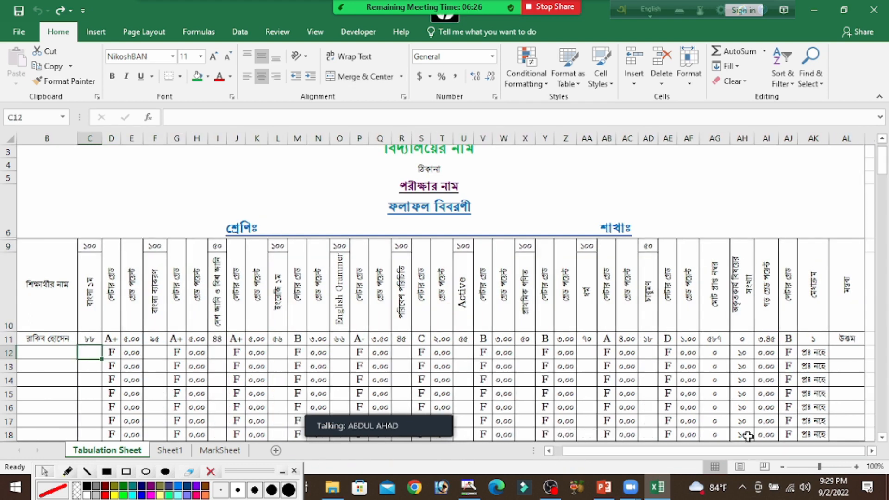
left_click(790, 339)
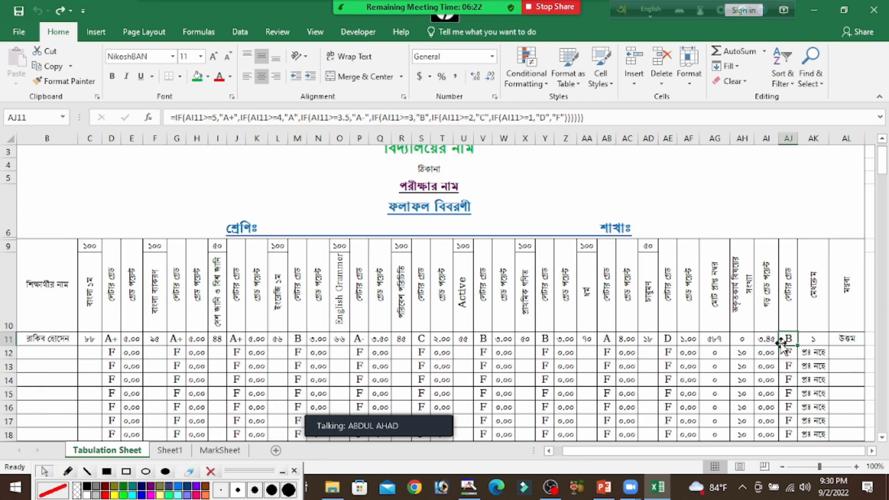
left_click(208, 77)
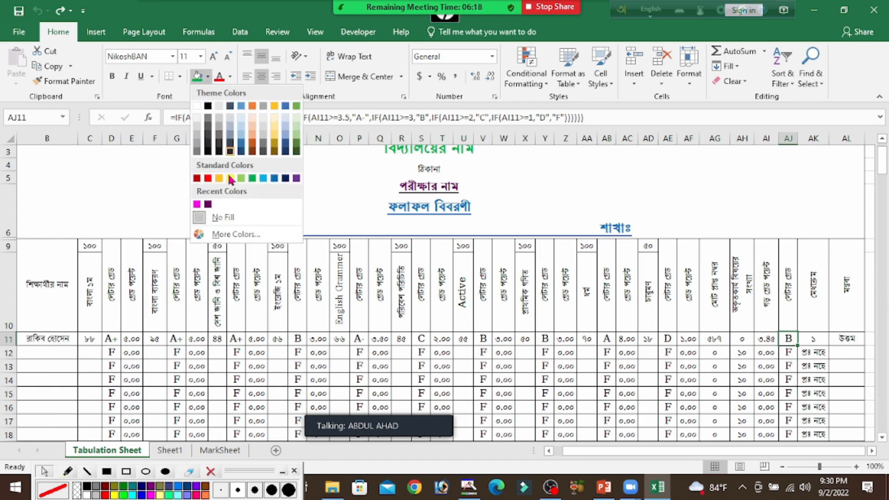
left_click(253, 178)
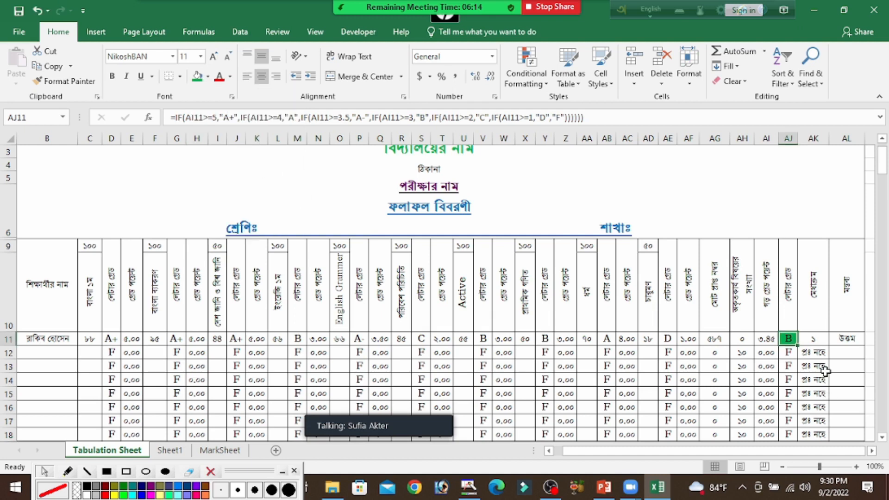
Fill the F grade cells AJ12 to AJ18 in the overall letter grade column with red
left_click(815, 330)
left_click_drag(793, 358, 790, 435)
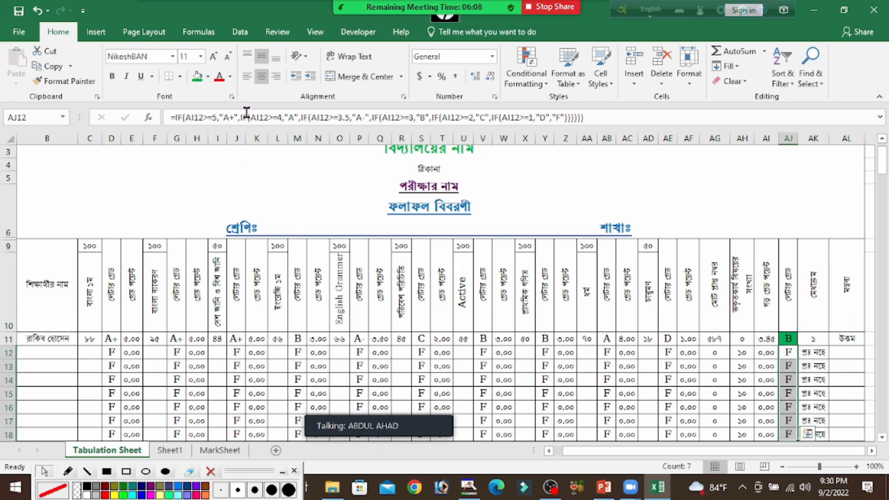
left_click(230, 77)
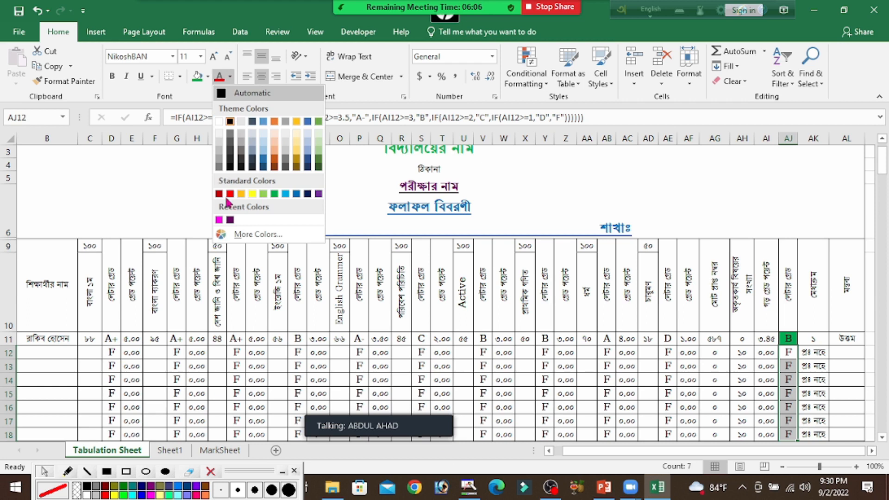
left_click(207, 78)
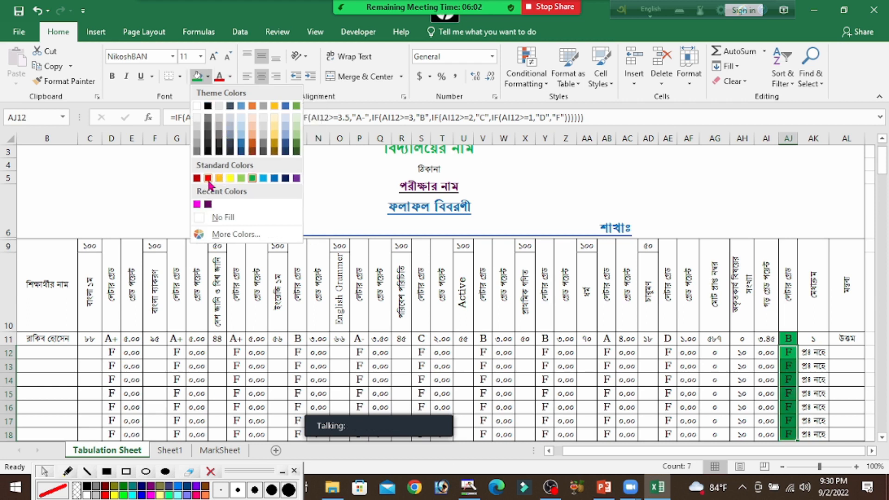
left_click(208, 178)
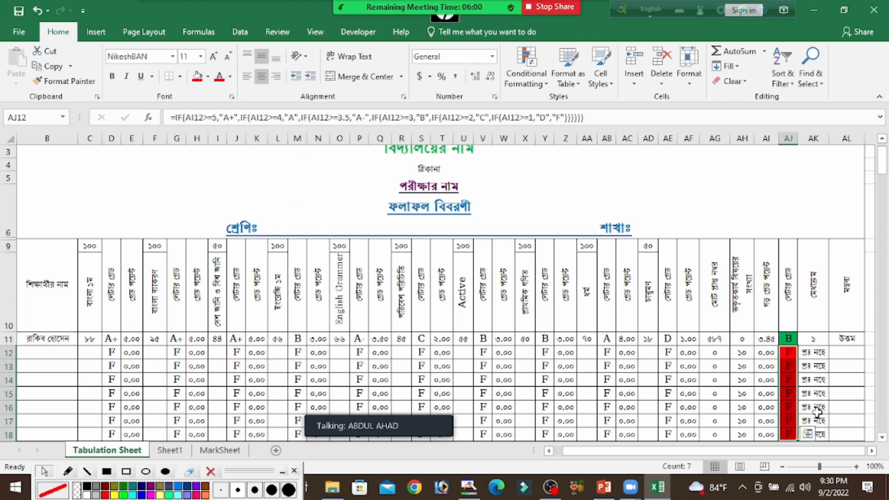
left_click(857, 355)
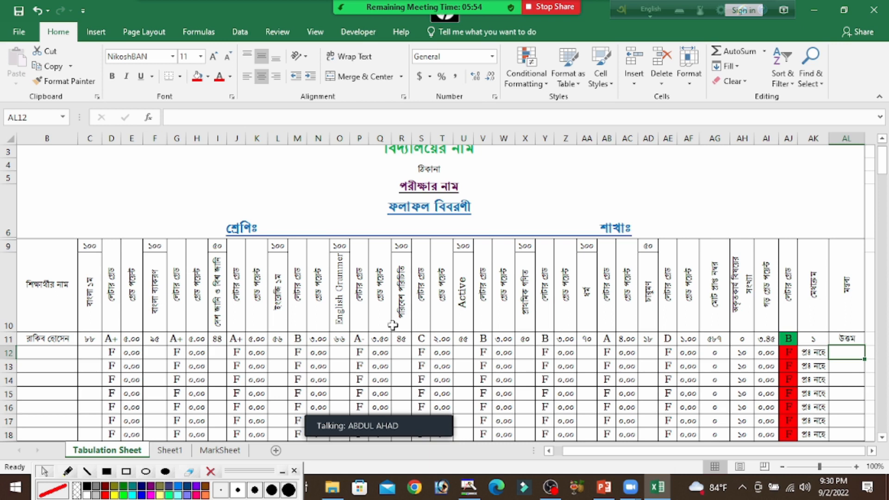
Fill the grade point header cell H9 with light blue and the letter grade header cell G9 with yellow
left_click_drag(444, 438, 430, 490)
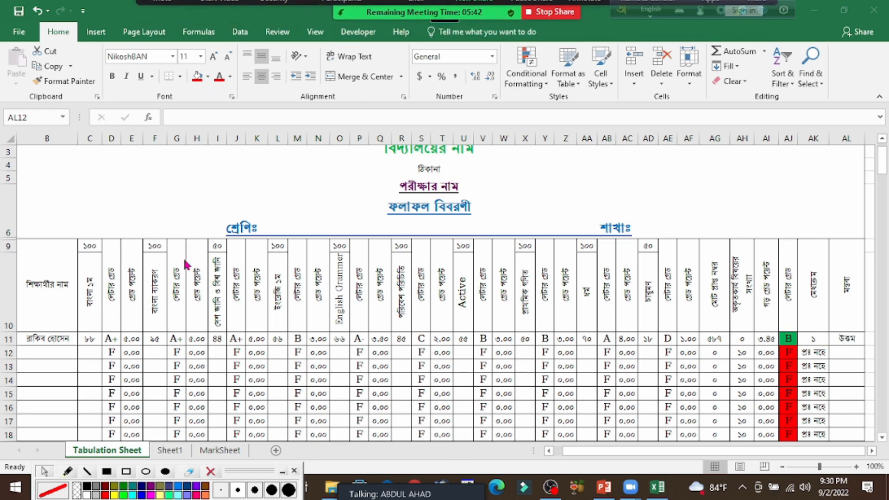
left_click(198, 285)
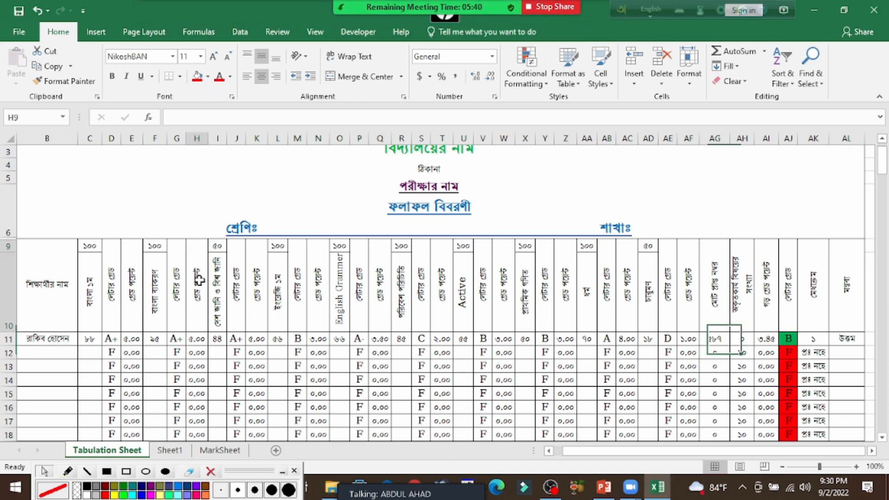
left_click(208, 77)
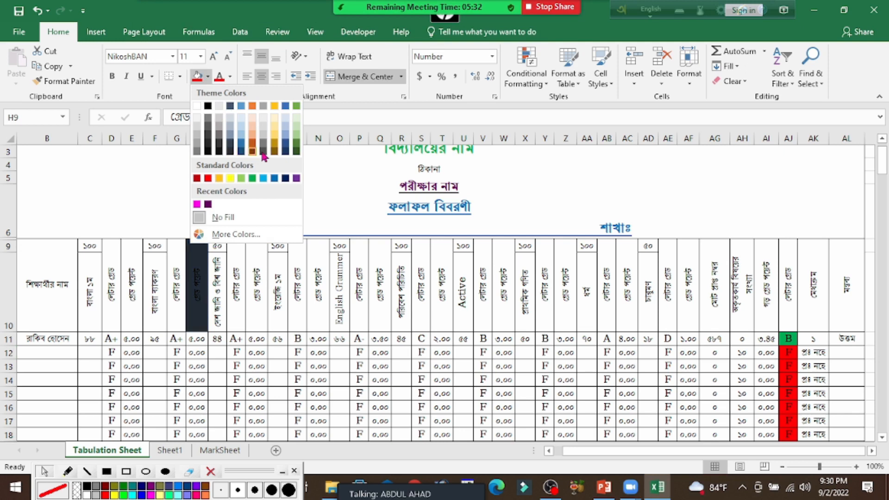
left_click(263, 178)
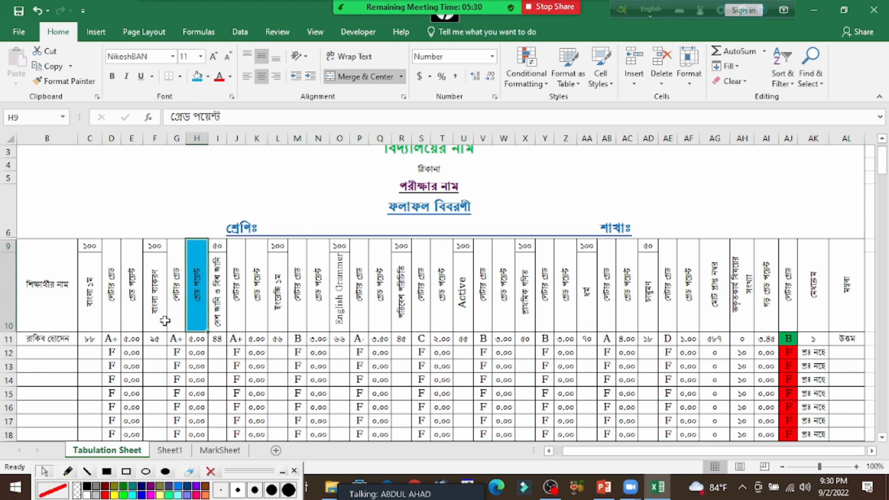
left_click(171, 303)
left_click(208, 76)
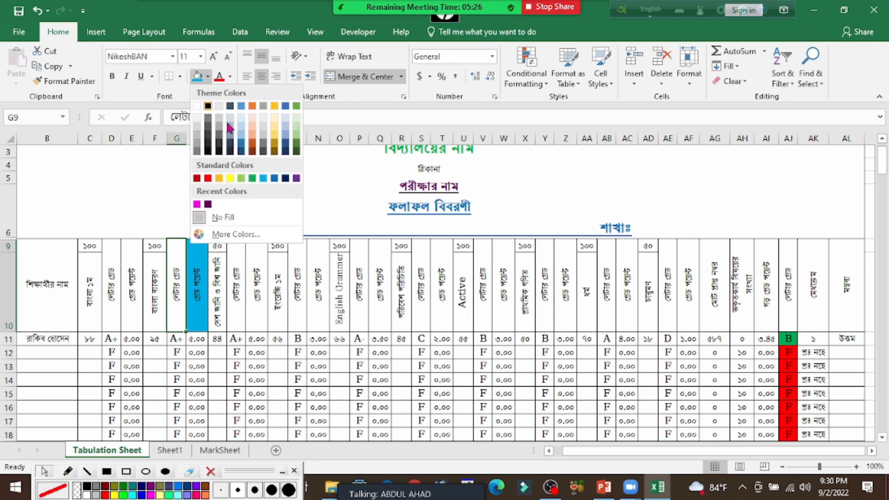
left_click(230, 178)
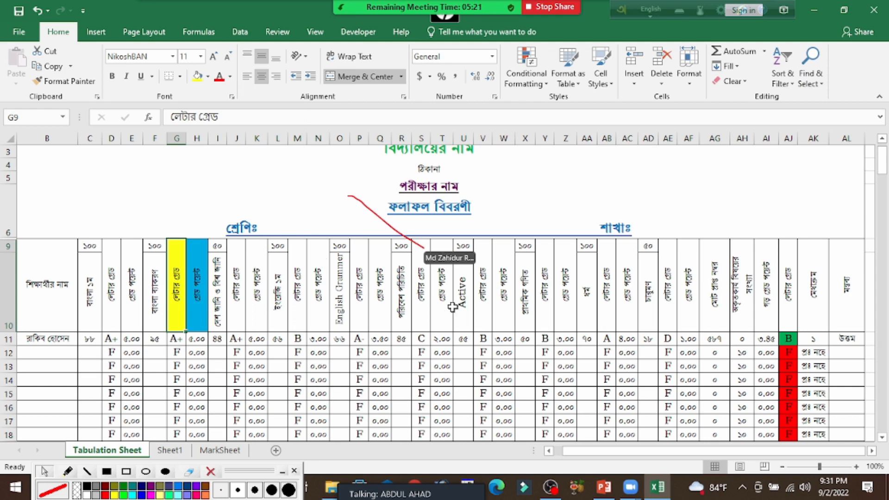
Undo the colour fills in header cells G9 and H9 and in grade cells AJ11 to AJ18
key("ctrl+z")
key("ctrl+z")
key("ctrl+z")
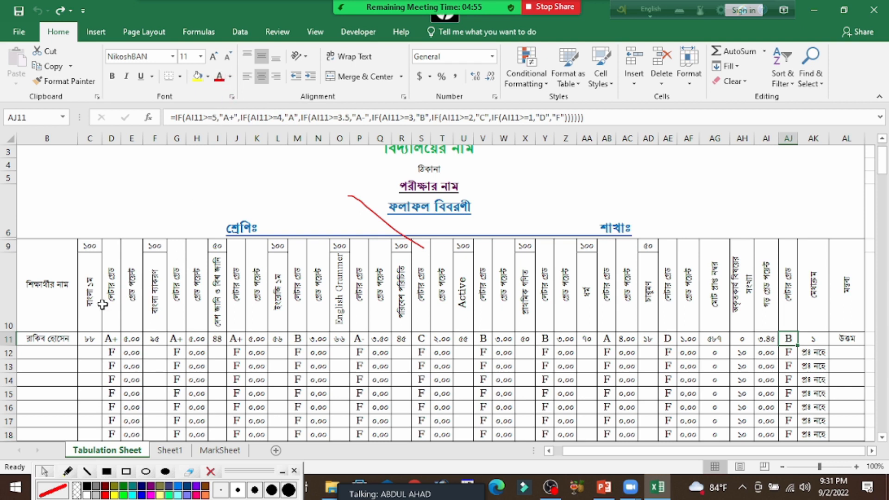
Set the font colour of the student name header in B9 to magenta and of header C10 to red
left_click(56, 287)
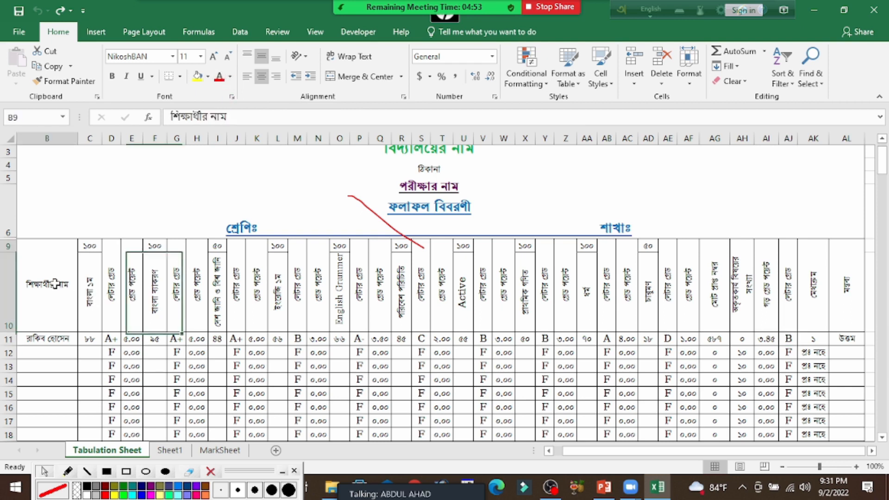
left_click(230, 78)
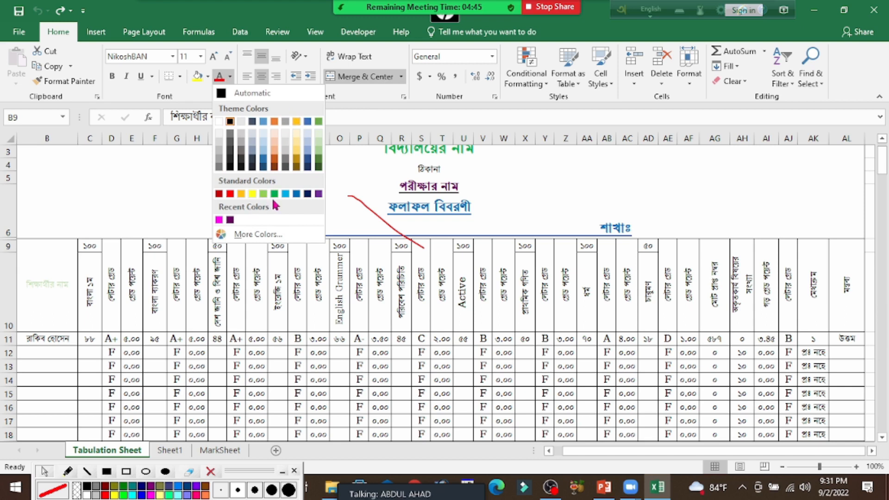
left_click(219, 219)
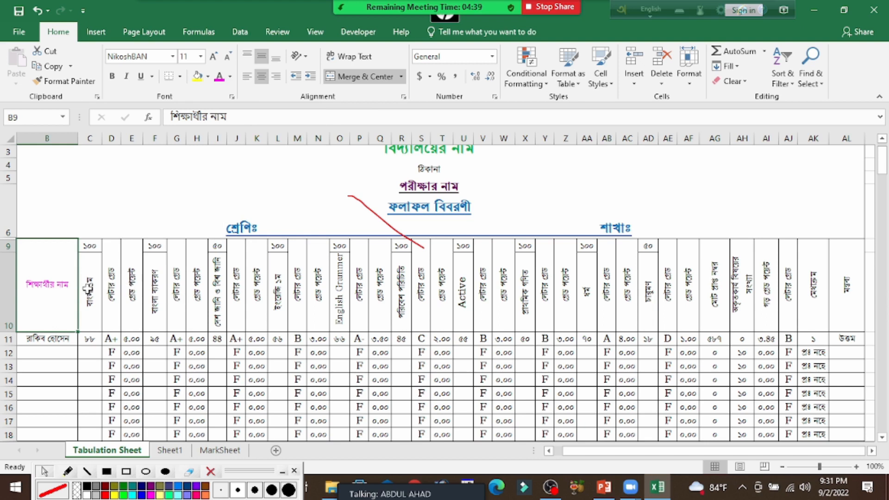
left_click(87, 289)
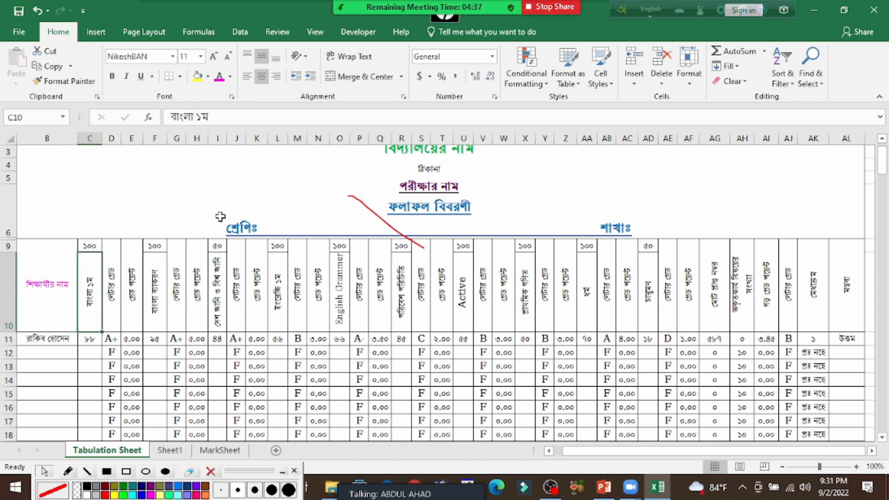
left_click(230, 77)
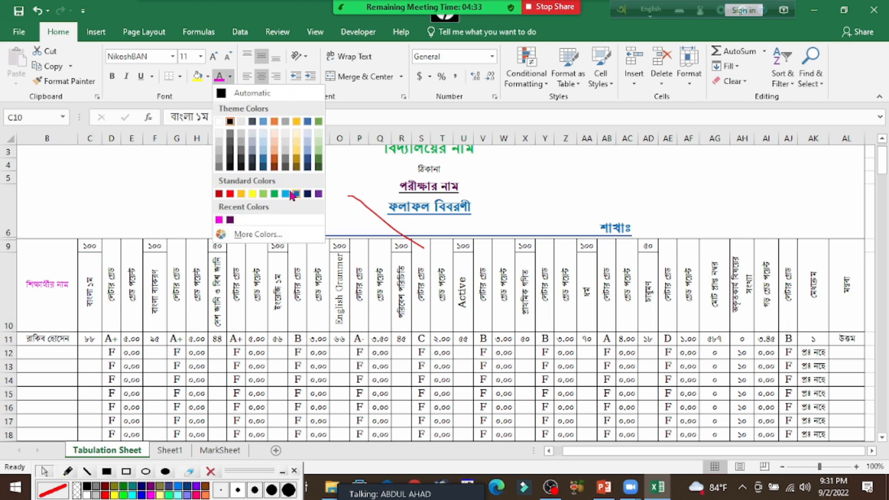
left_click(230, 194)
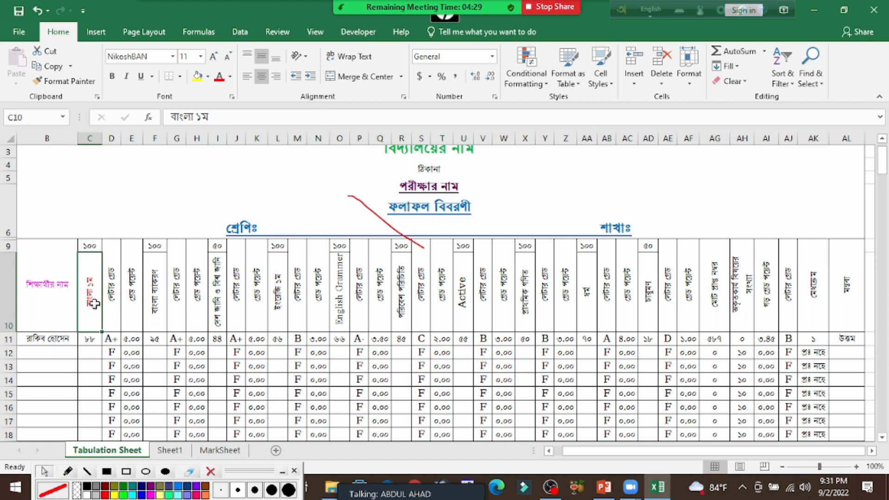
Outline the Alignment command group with a red rectangle annotation and erase it
left_click(124, 472)
left_click_drag(235, 38, 415, 109)
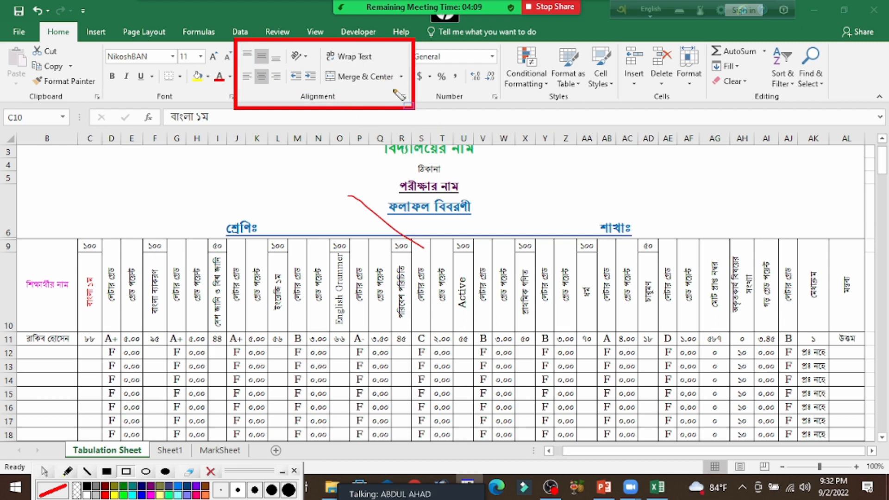
left_click(46, 471)
left_click(210, 472)
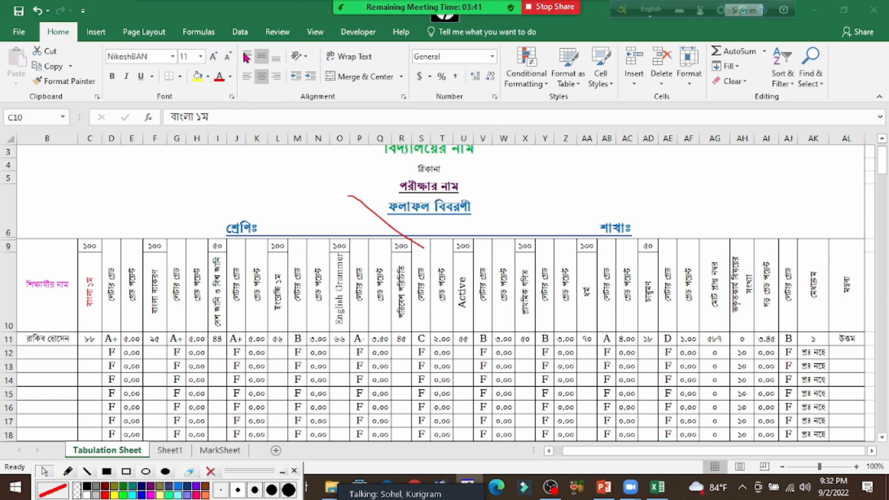
Top-align the letter grade header in J9 and return it to middle alignment
left_click(236, 288)
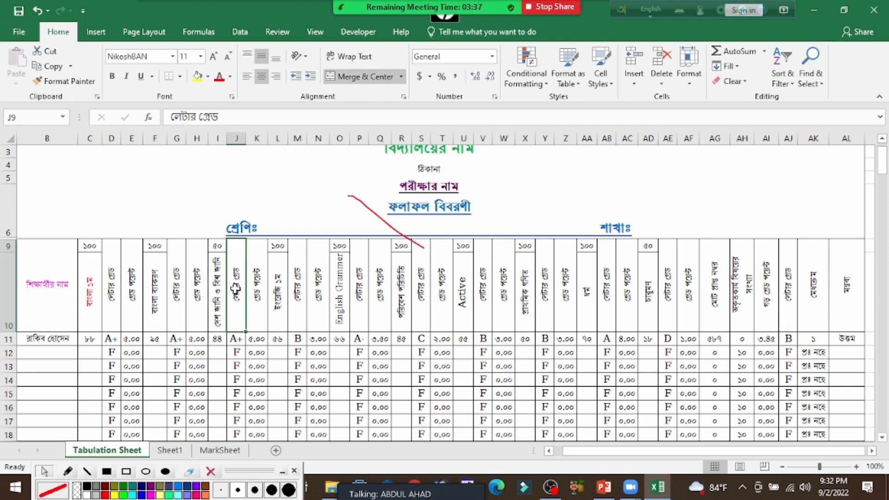
left_click(248, 58)
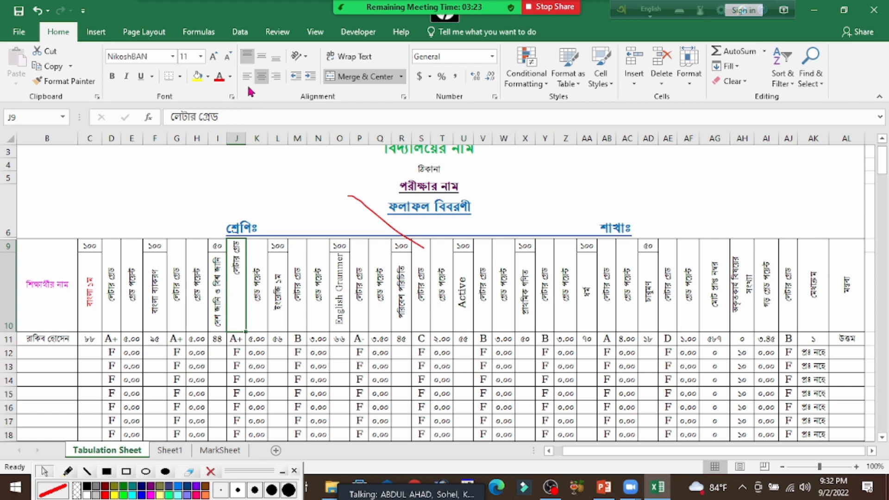
left_click(263, 57)
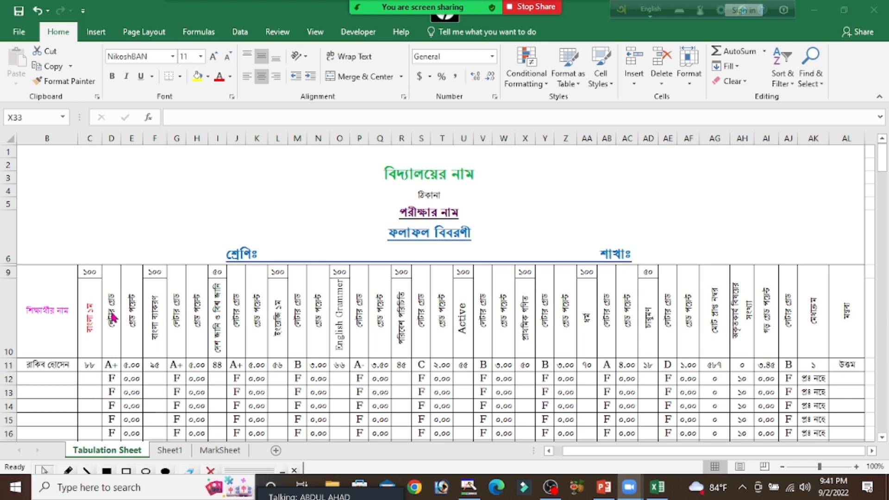
Align the student name header in B9 to the left and top of its cell
left_click(48, 307)
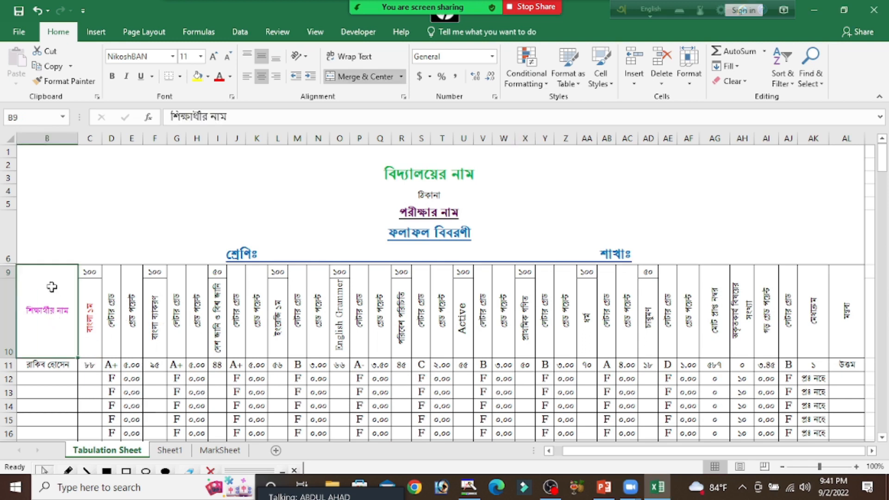
left_click(246, 79)
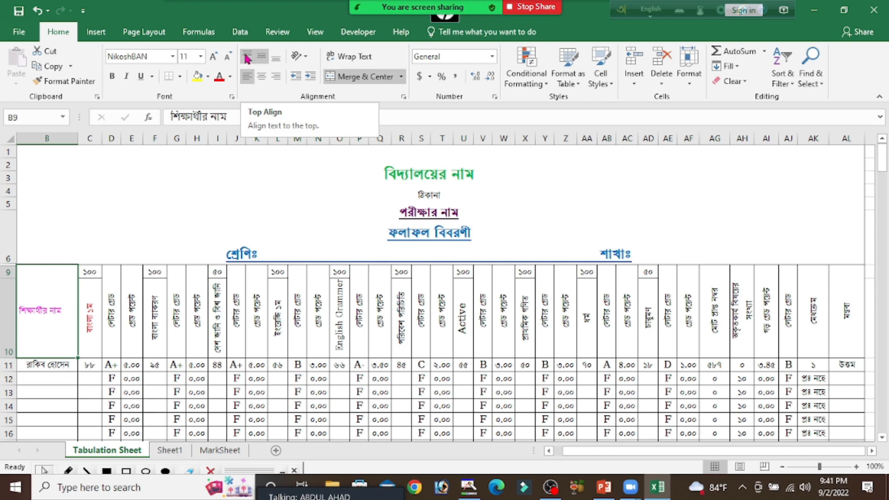
left_click(247, 57)
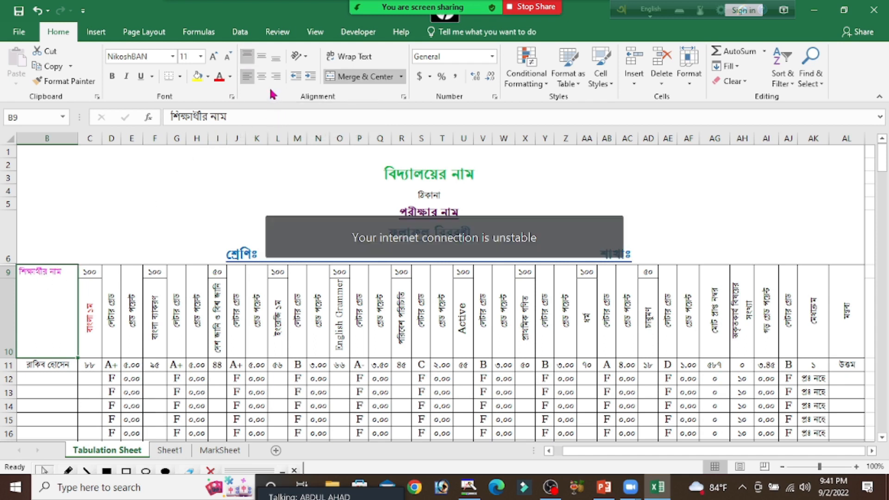
Try centred alignment both ways on the student name header in B9, finishing with right and bottom alignment
left_click(262, 59)
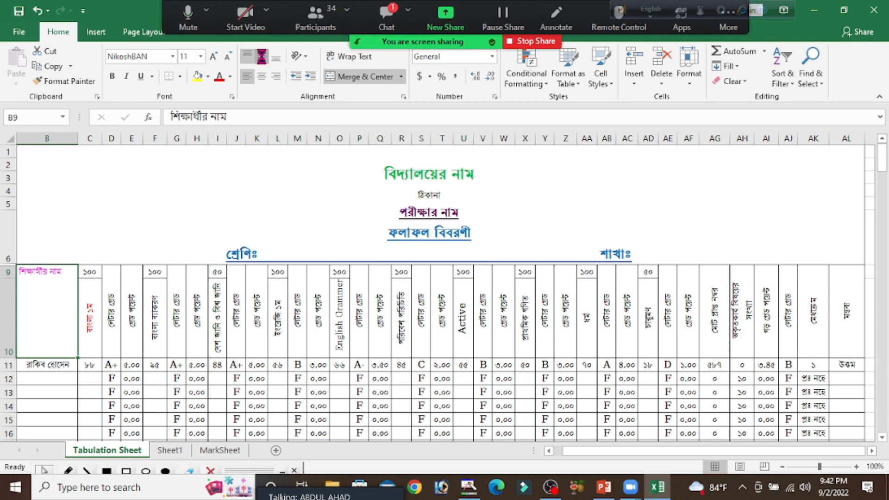
left_click(262, 59)
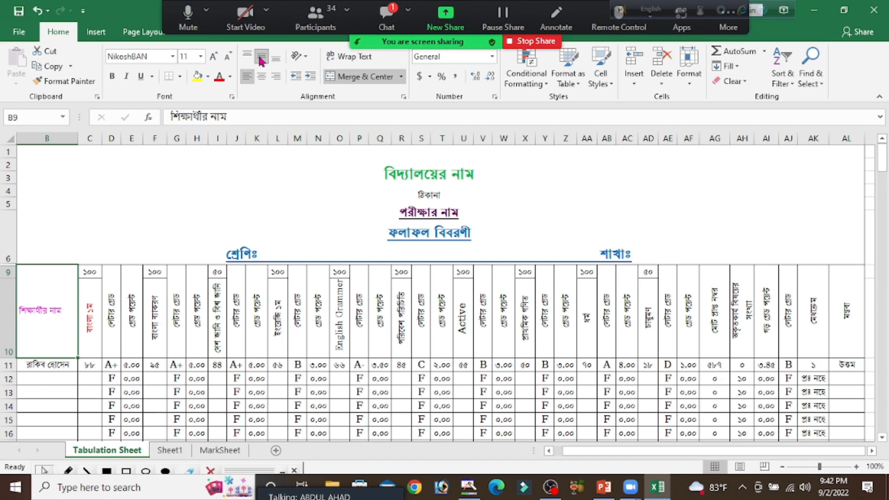
left_click(262, 82)
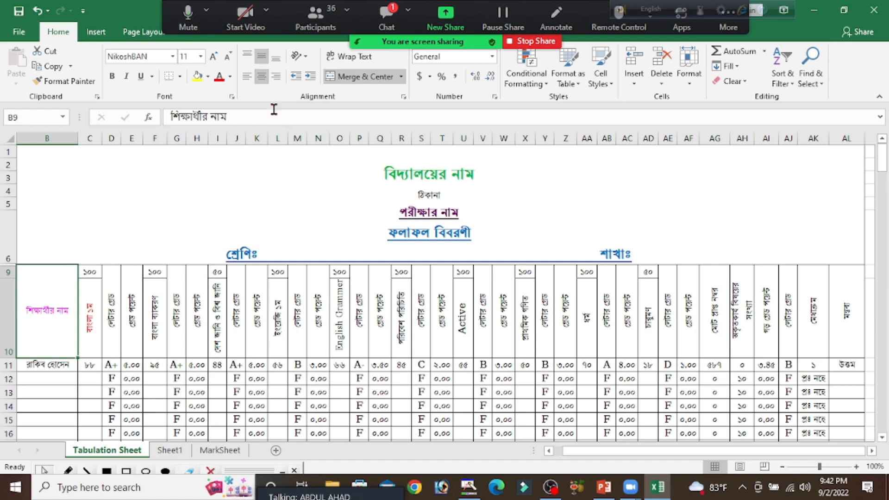
left_click(277, 82)
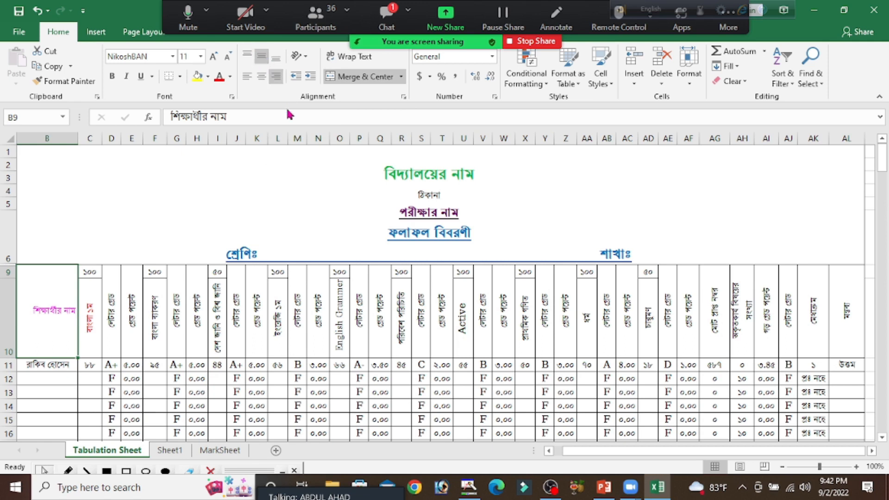
left_click(277, 58)
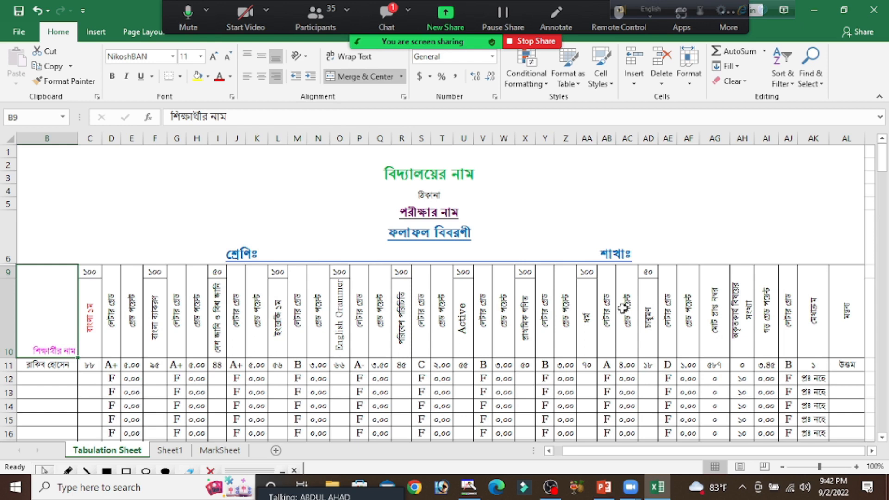
left_click_drag(94, 304, 852, 324)
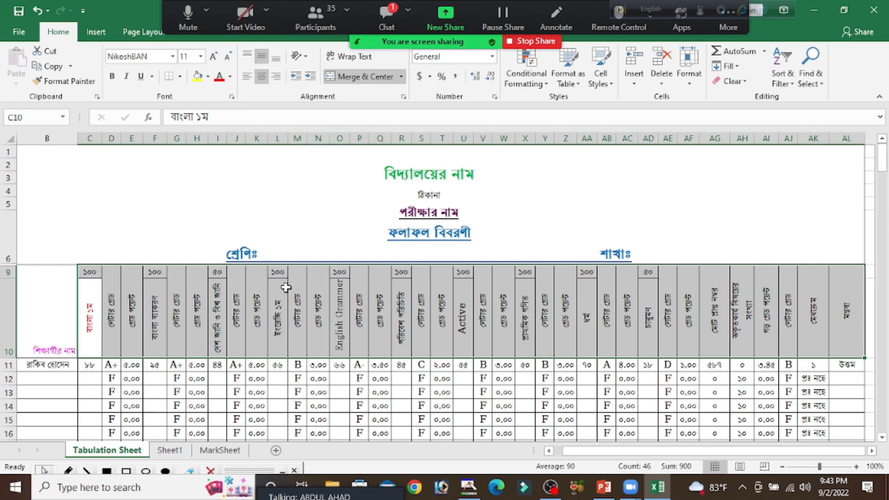
left_click(269, 313)
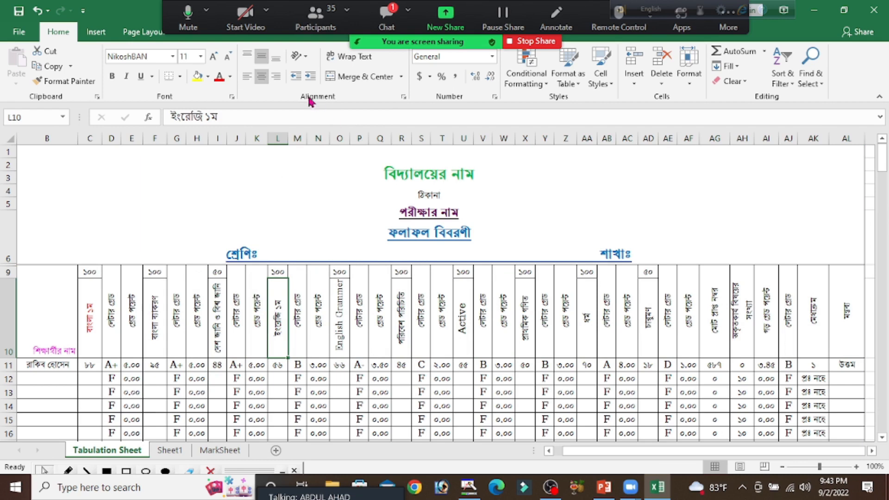
left_click(237, 314)
left_click_drag(88, 314, 834, 339)
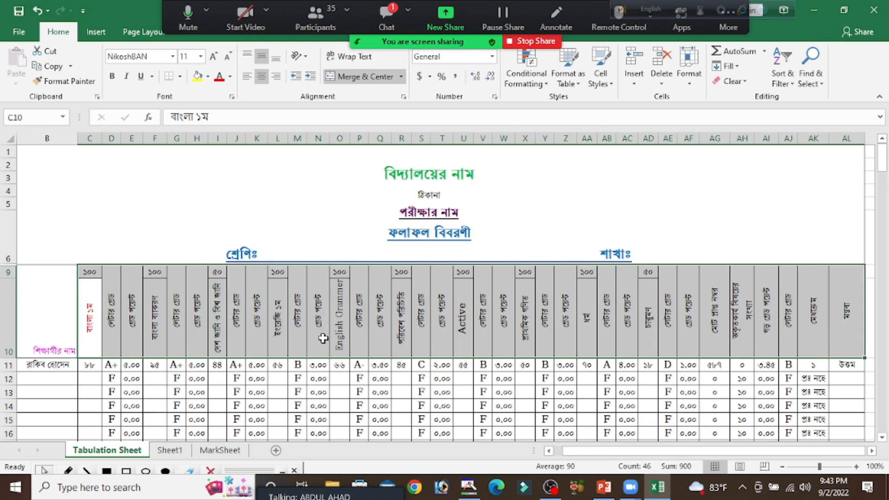
left_click(318, 319)
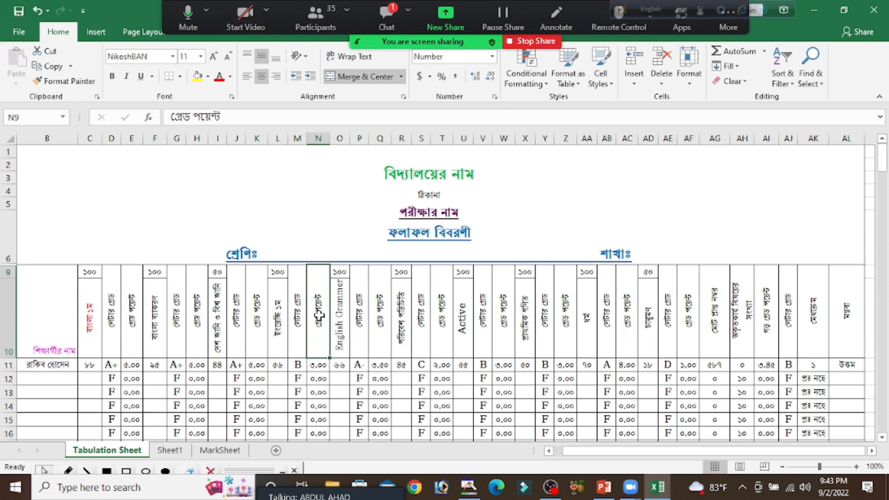
scroll(491, 319, "down", 3)
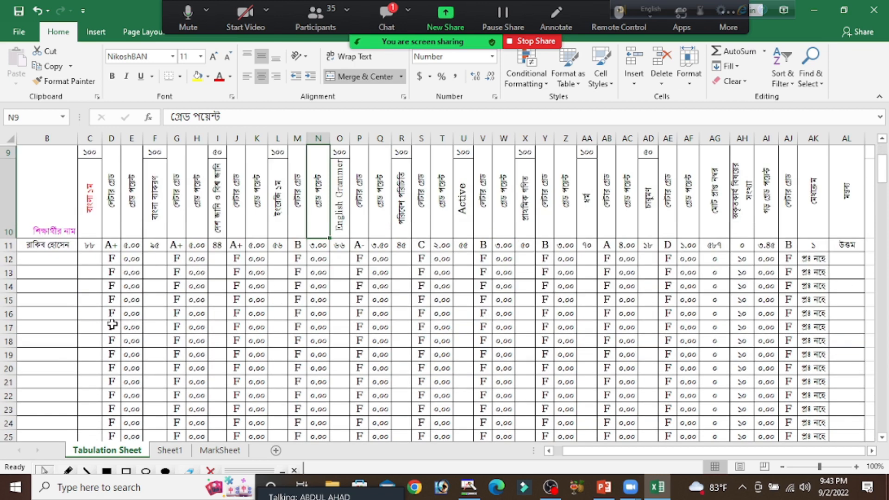
scroll(509, 337, "up", 3)
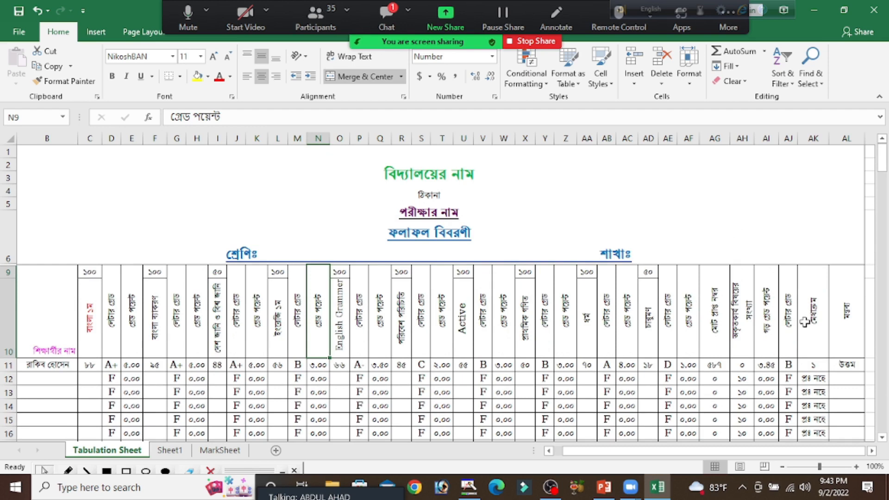
Turn off the Rotate Text Up orientation of the merit position header in AK9
left_click(805, 321)
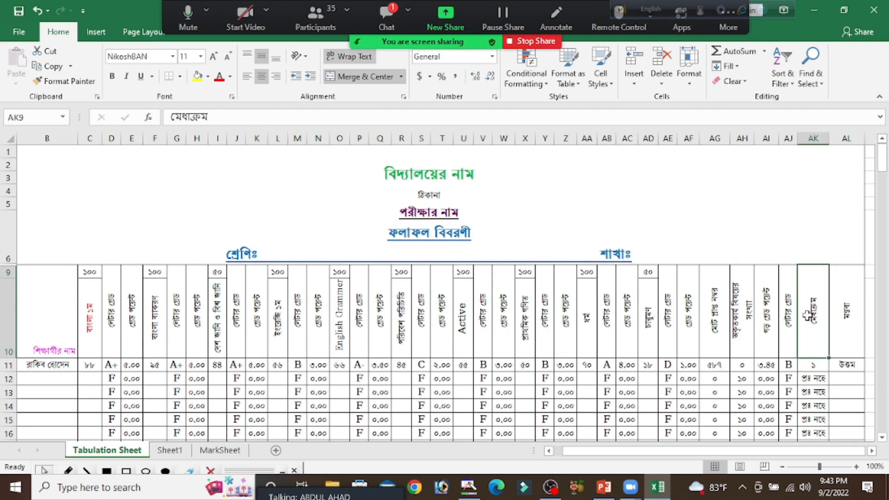
left_click(309, 61)
left_click(349, 122)
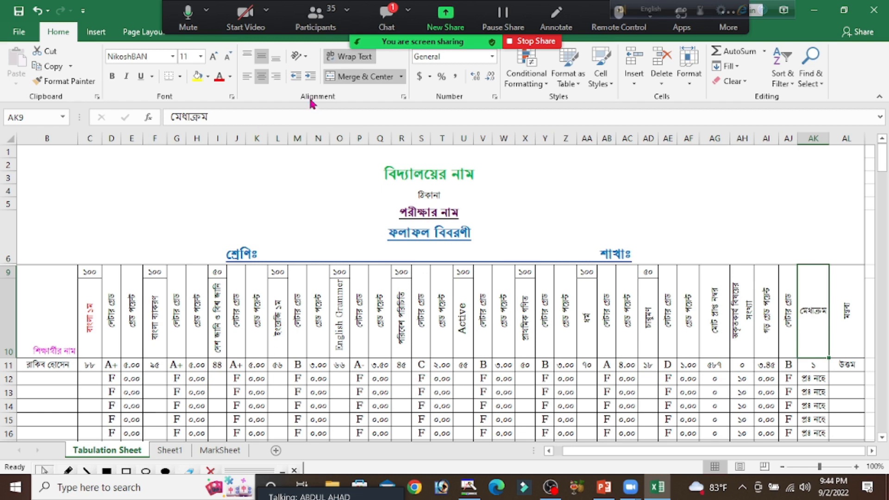
Outline the text Orientation command with a red rectangle annotation and erase it
left_click(132, 471)
left_click_drag(282, 41, 319, 69)
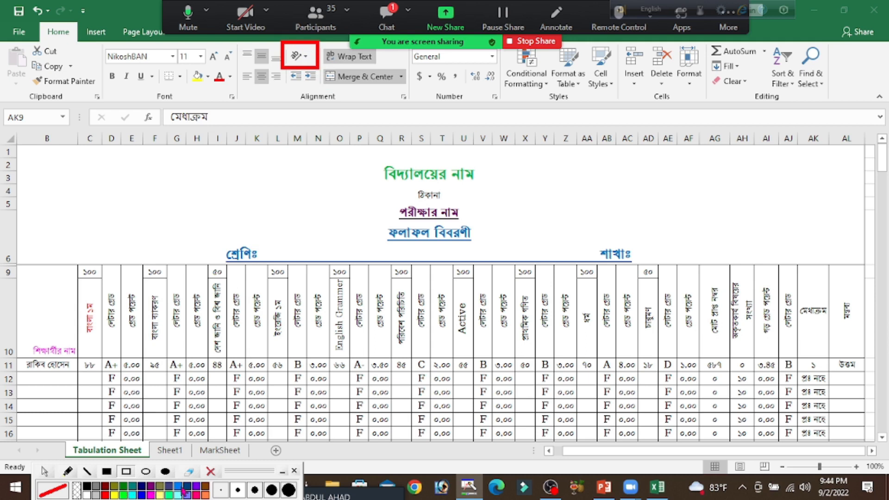
left_click(211, 471)
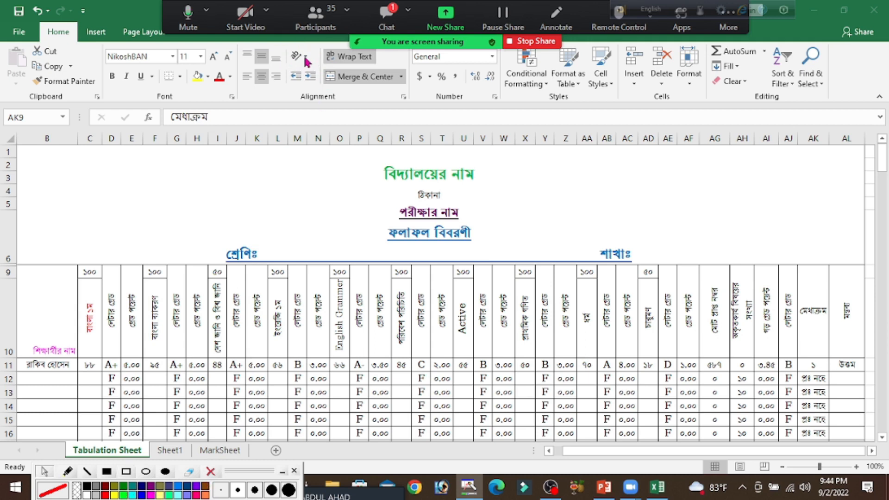
Apply the Angle Counterclockwise orientation to the merit position header in AK9
left_click(816, 314)
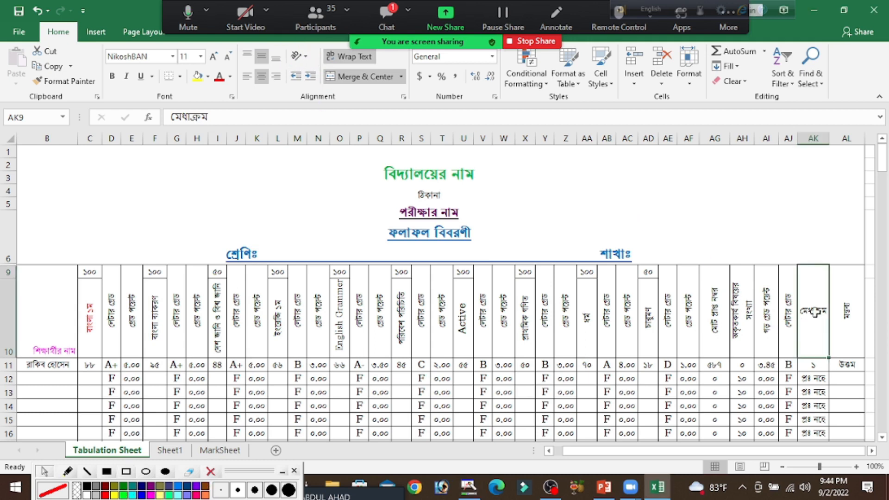
left_click(306, 61)
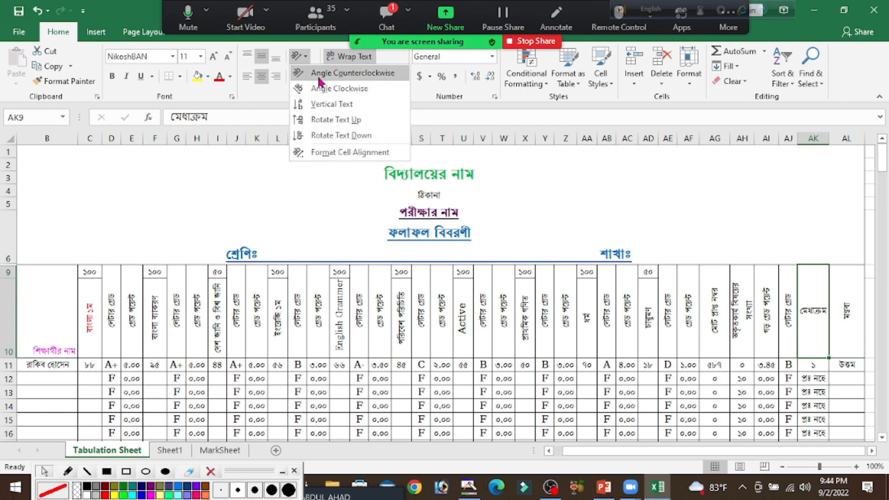
left_click(366, 75)
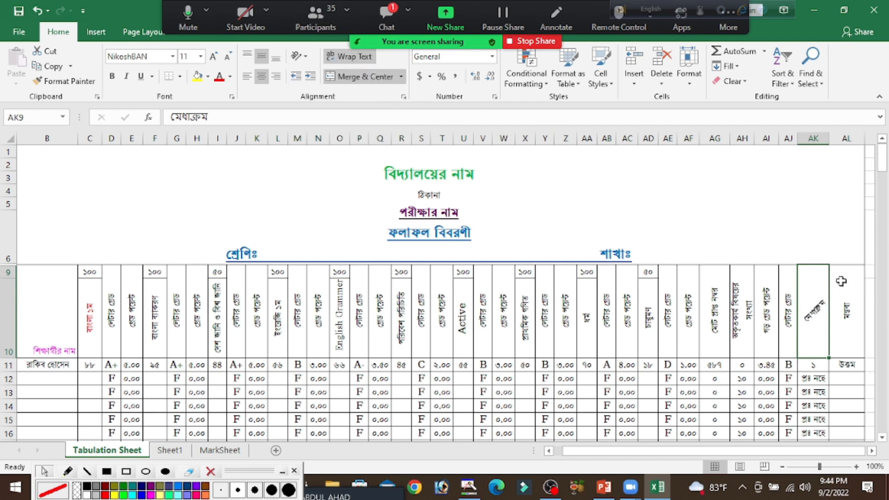
Change the text orientation of the merit position header in AK9 to Angle Clockwise and to Vertical Text
left_click(856, 467)
left_click(856, 467)
left_click(856, 467)
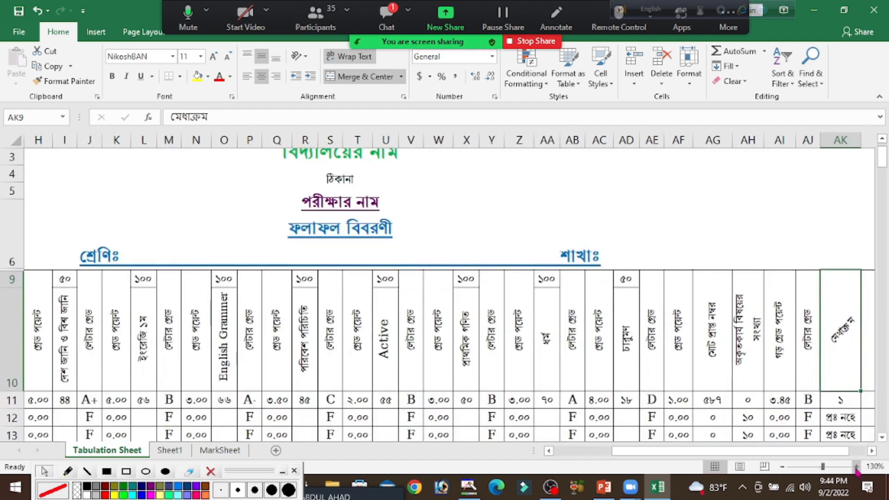
left_click(856, 467)
left_click(856, 467)
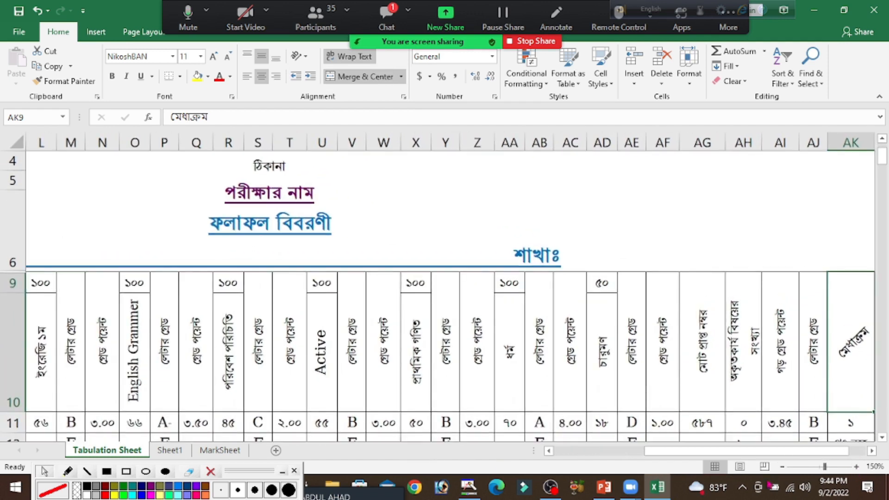
left_click_drag(691, 451, 778, 457)
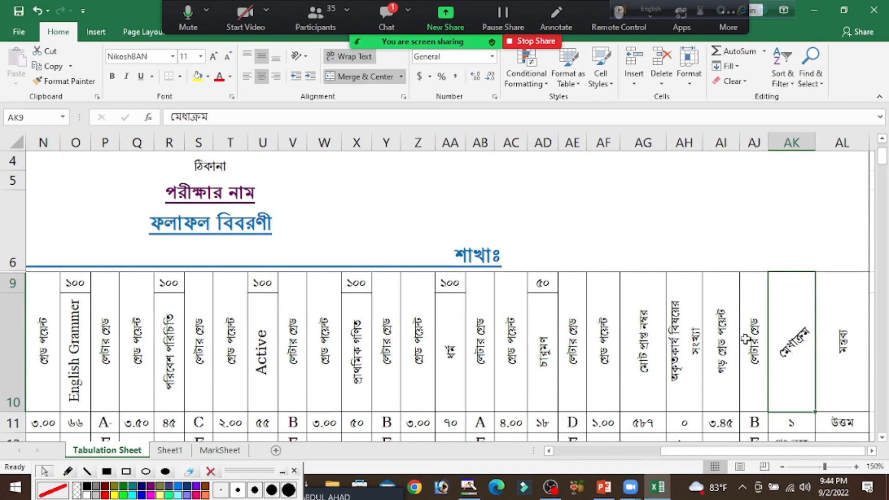
left_click(306, 58)
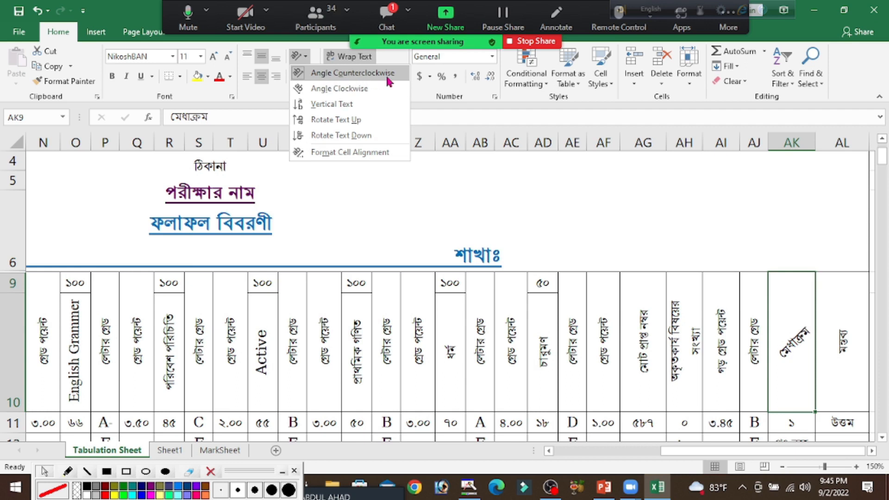
left_click(356, 93)
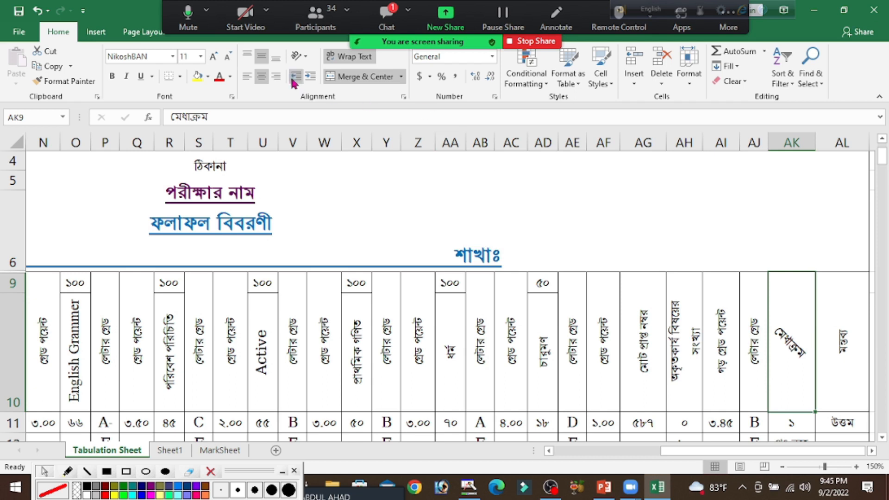
left_click(307, 58)
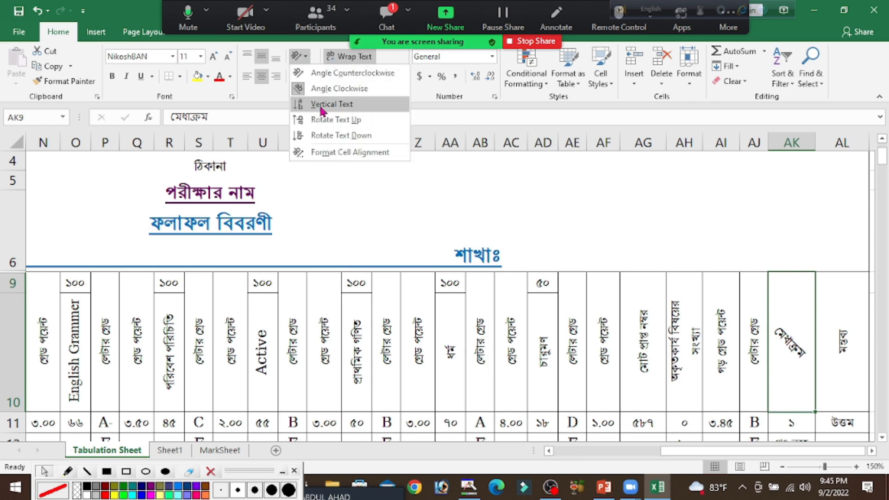
left_click(344, 106)
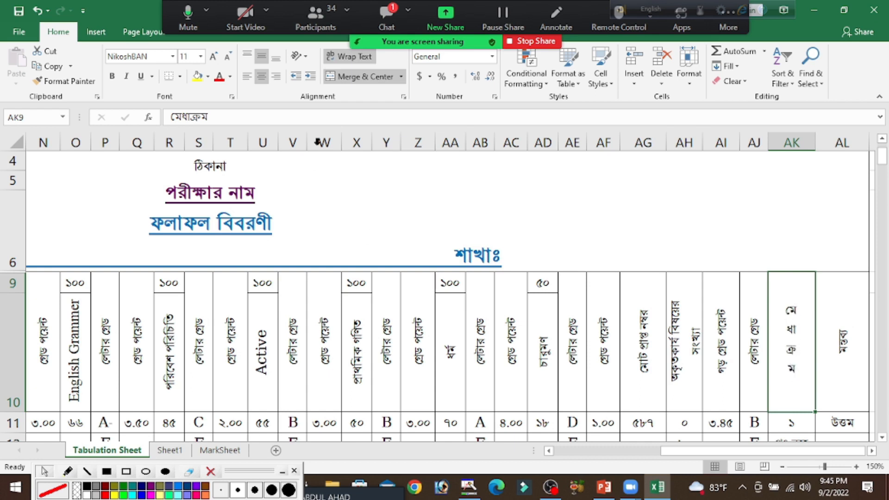
Apply Rotate Text Up to the merit position header in AK9 and switch it to Rotate Text Down
left_click(299, 56)
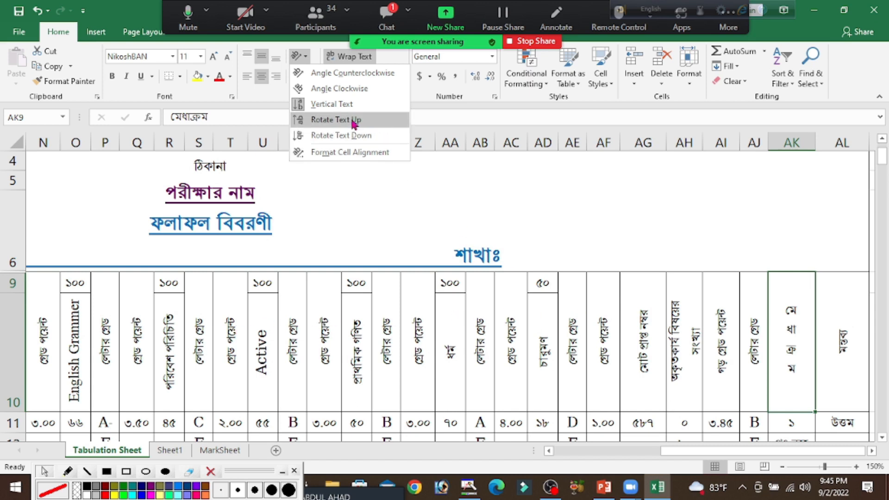
left_click(335, 120)
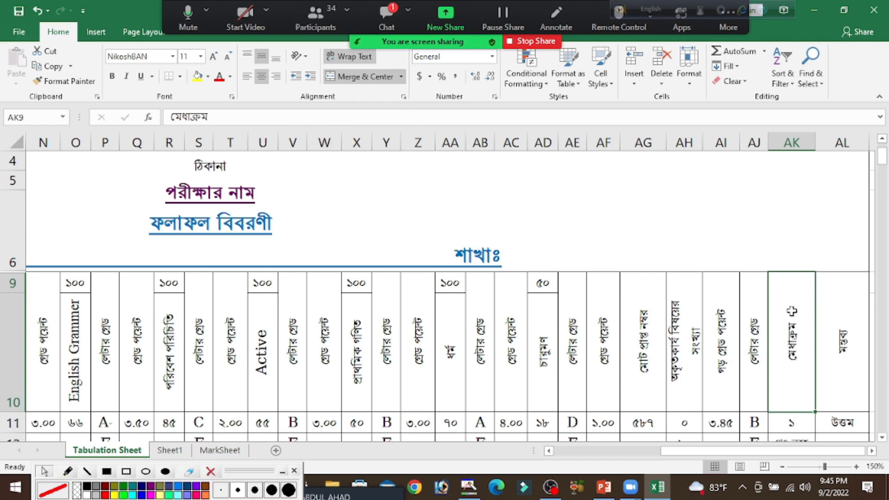
left_click(299, 56)
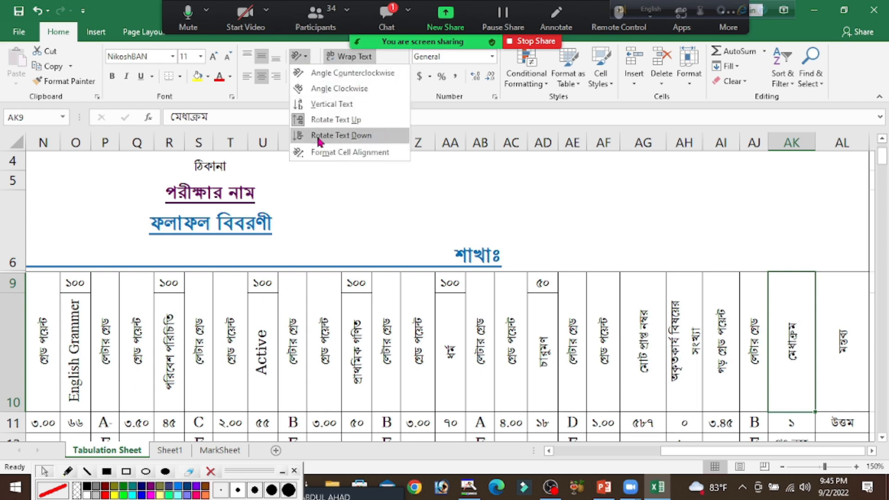
left_click(364, 140)
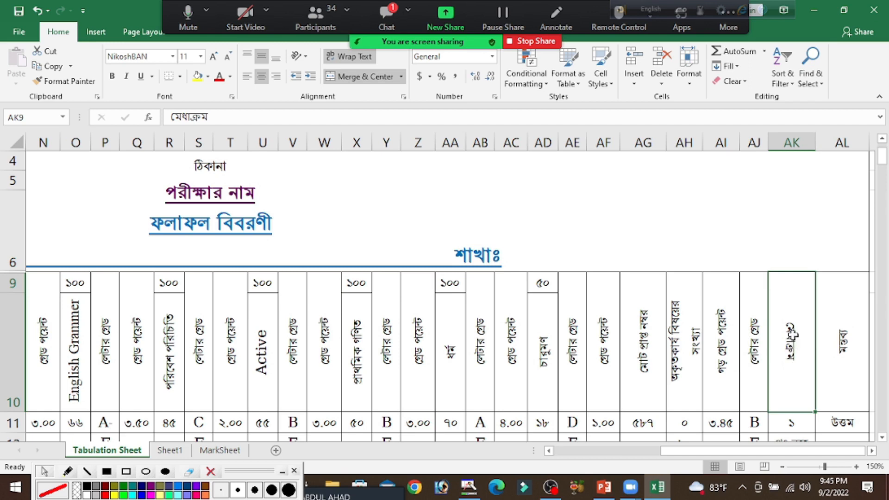
Review the alignment and orientation settings of the merit position header in AK9 in the Format Cells dialog and accept them
left_click(305, 56)
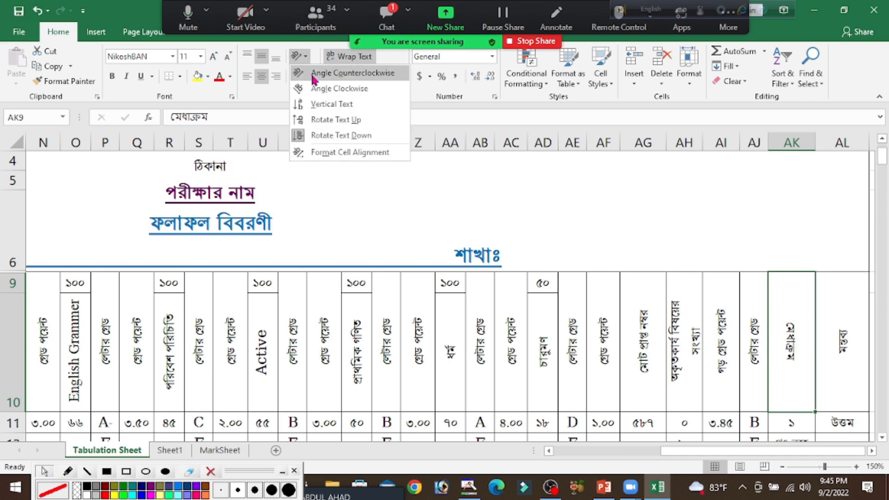
left_click(373, 157)
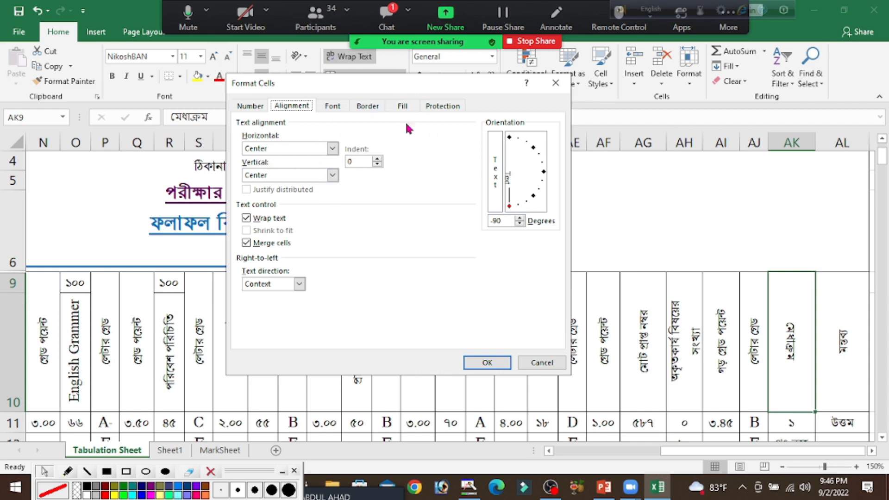
left_click(487, 363)
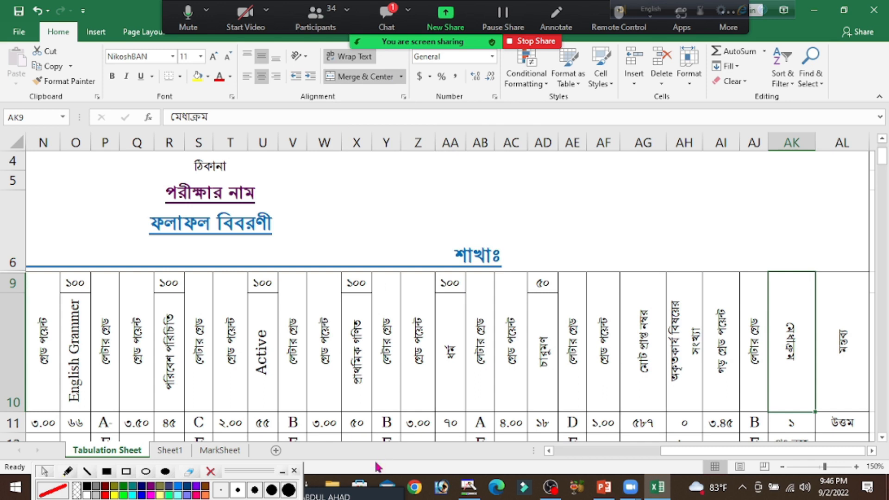
Switch to the blank Sheet1 worksheet
left_click(166, 454)
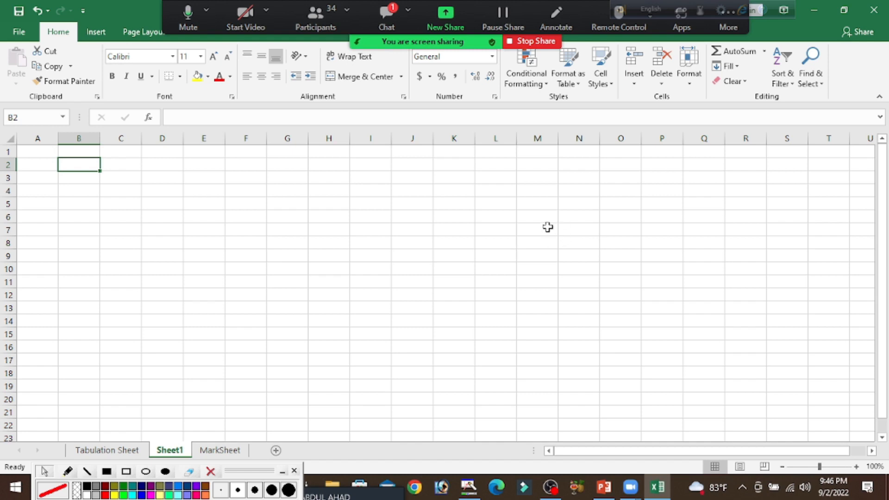
left_click_drag(40, 154, 859, 218)
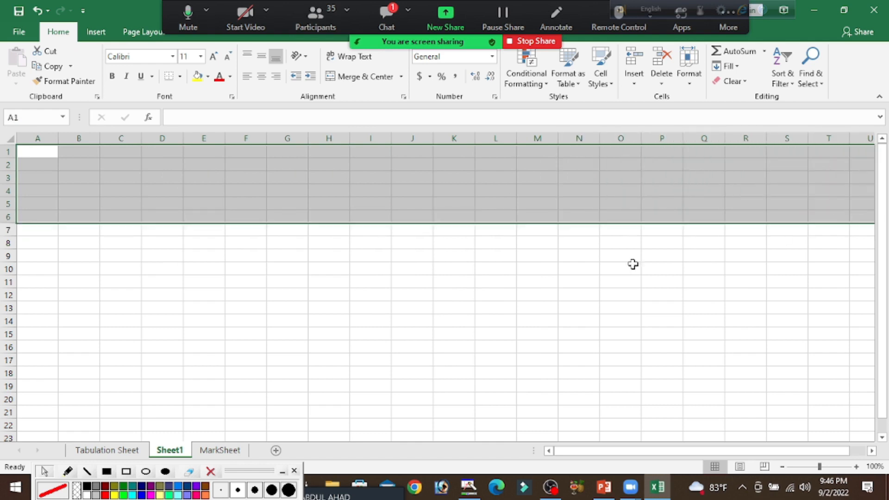
left_click(534, 260)
left_click_drag(36, 153, 849, 234)
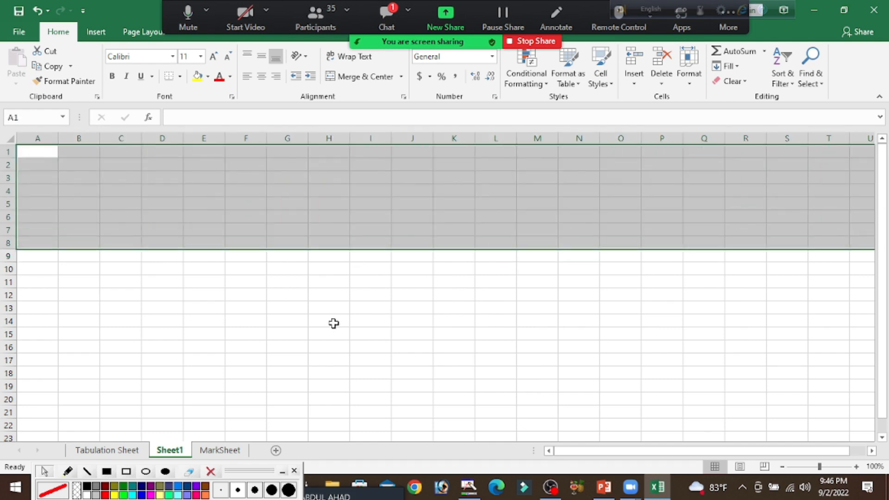
left_click(332, 321)
left_click_drag(35, 151, 857, 137)
left_click_drag(35, 166, 855, 158)
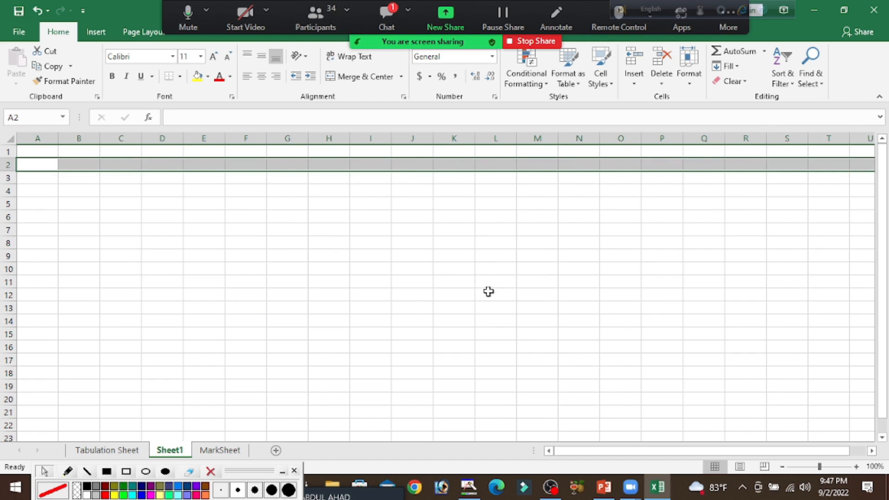
left_click(406, 296)
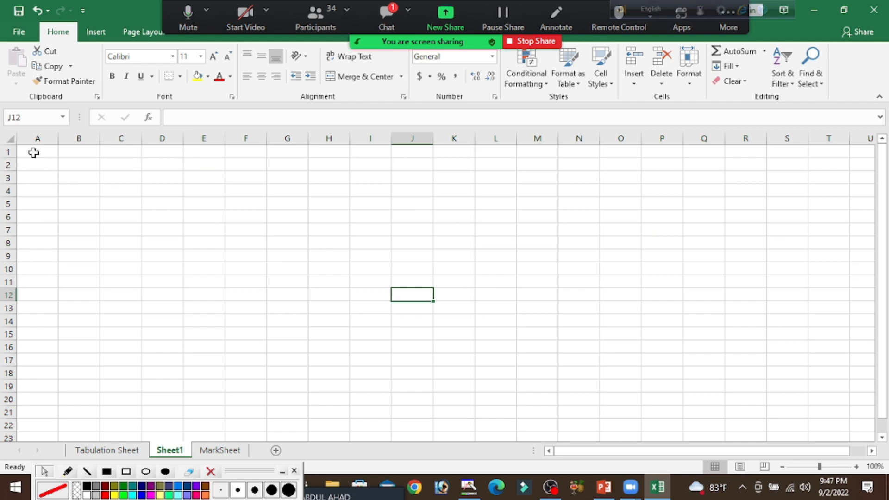
Merge and center the range A1:U8 on Sheet1 into a single title cell
left_click_drag(34, 153, 859, 244)
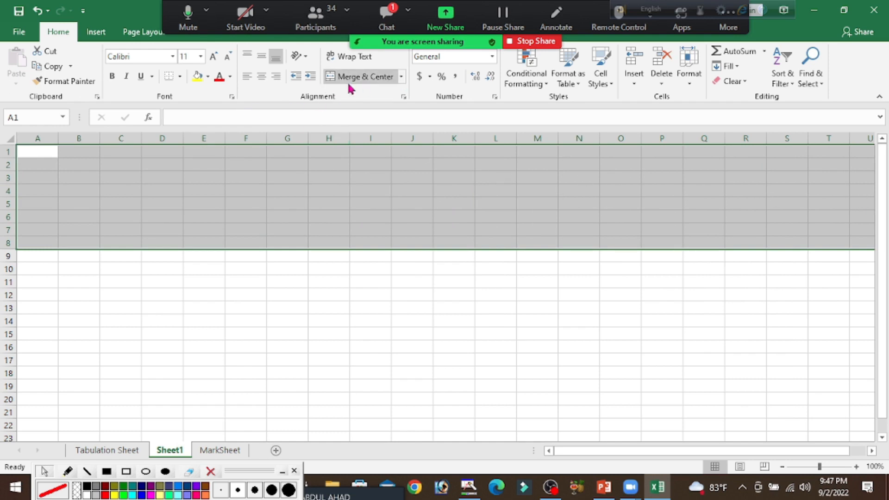
left_click(401, 78)
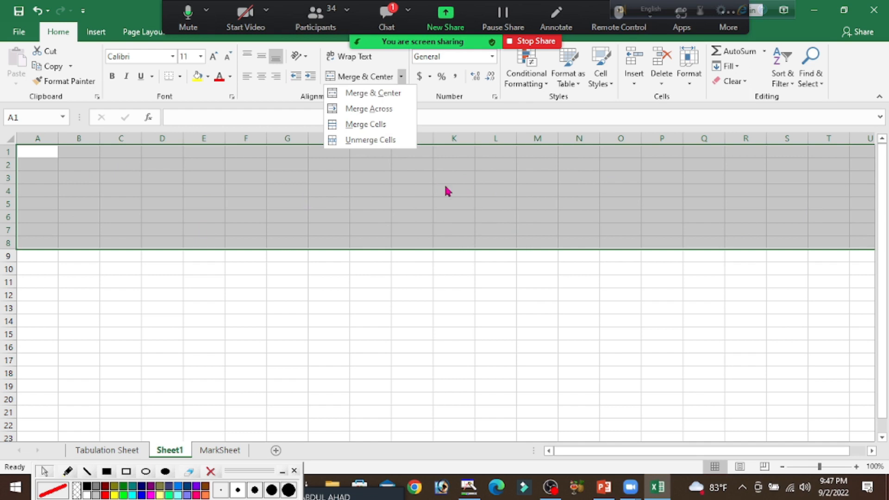
left_click(380, 94)
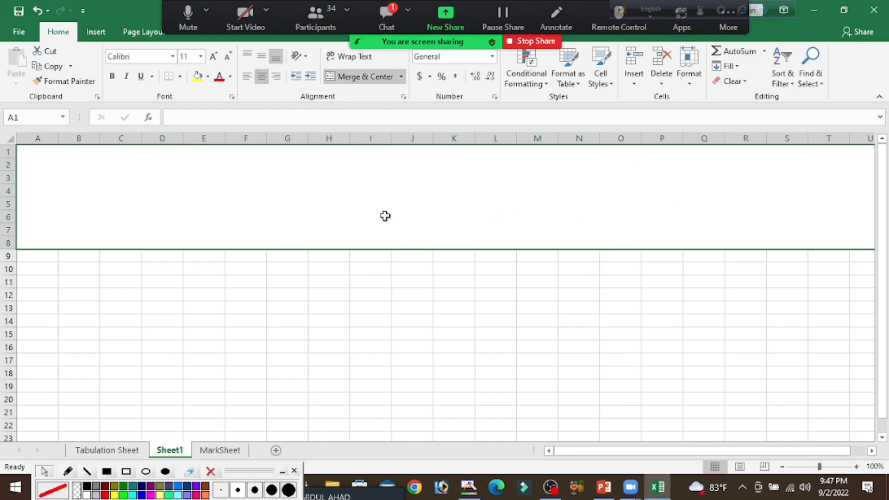
left_click(375, 298)
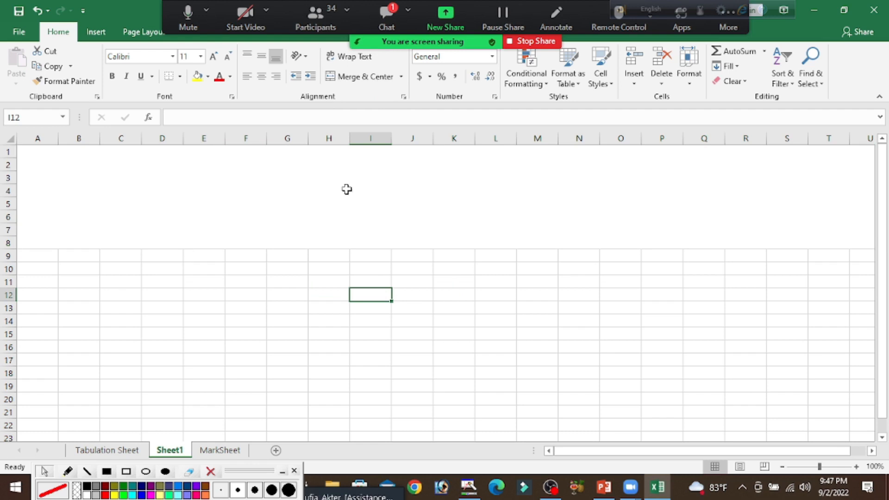
left_click(462, 203)
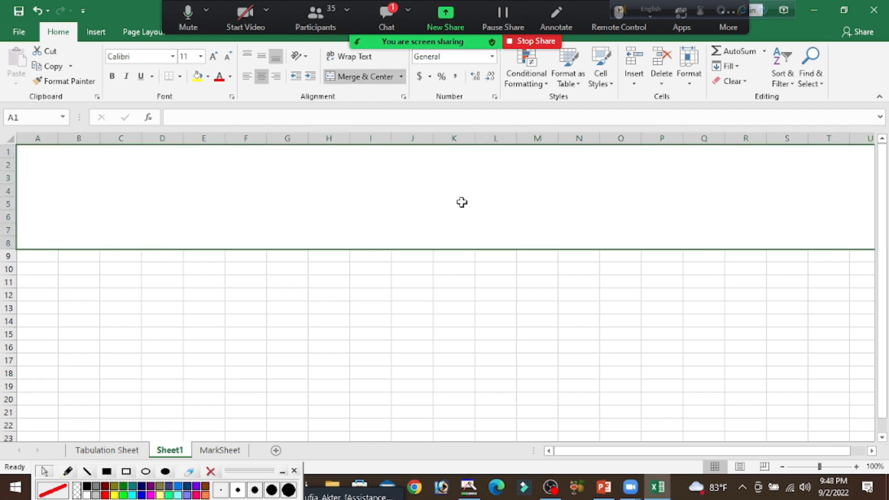
left_click(407, 350)
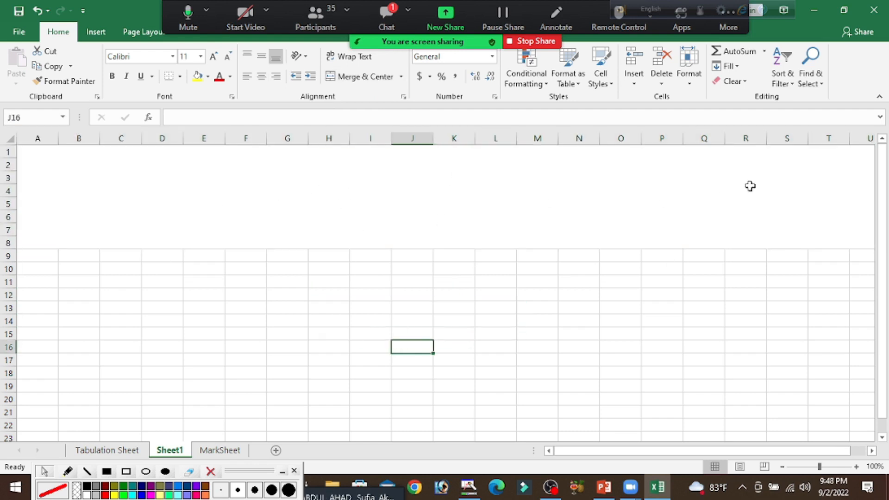
Enter ICT ADDA in the merged title cell and apply Middle Align to it
left_click(419, 202)
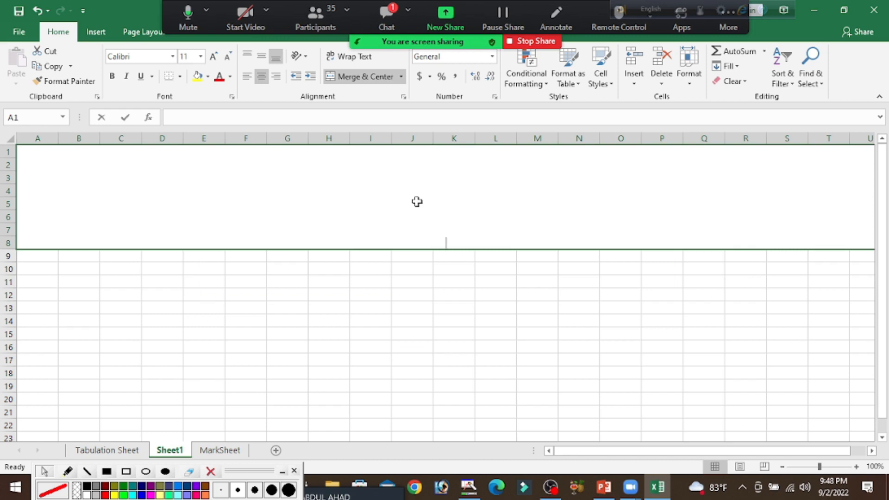
type("ICT ADDA")
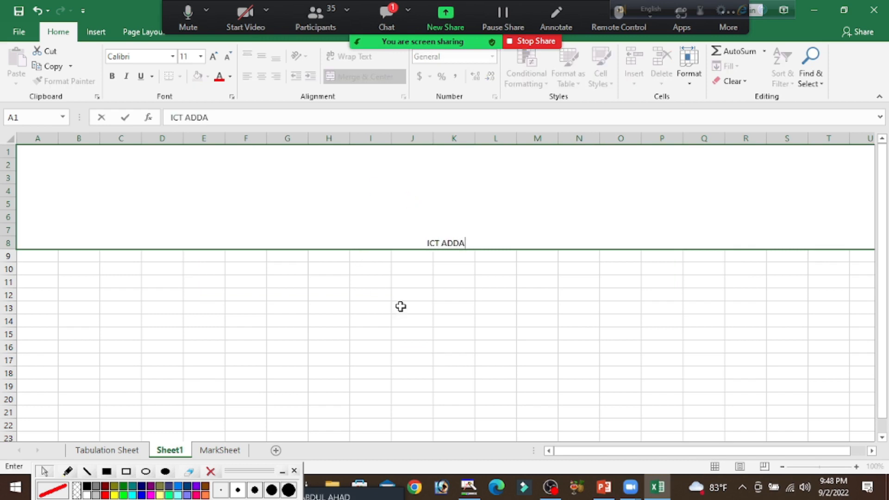
left_click(396, 319)
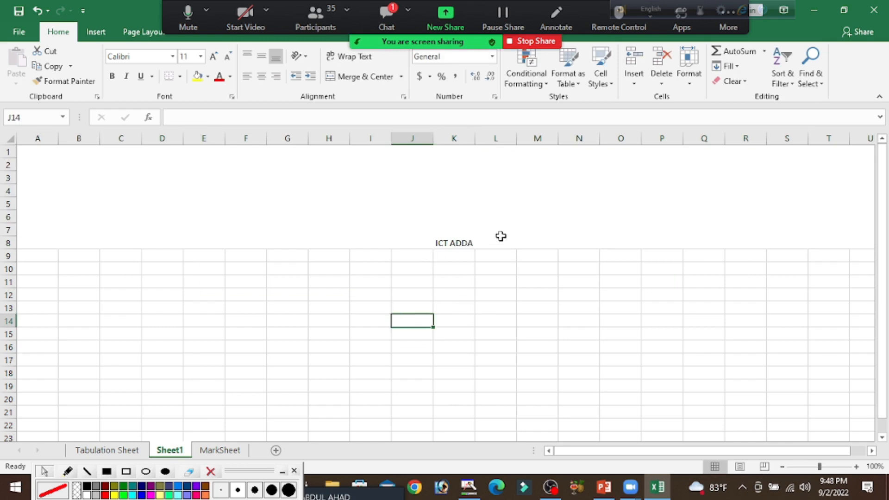
left_click(455, 242)
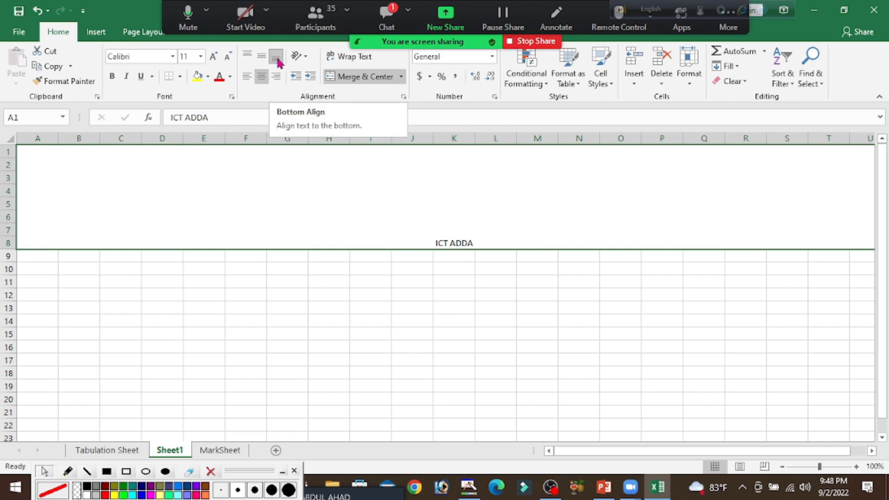
left_click(262, 56)
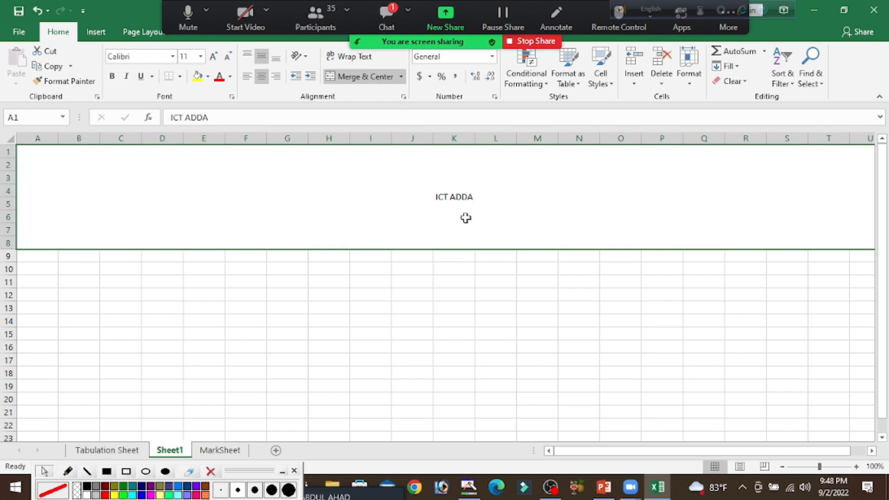
Change the font colour of the ICT ADDA title text to standard red
double_click(488, 199)
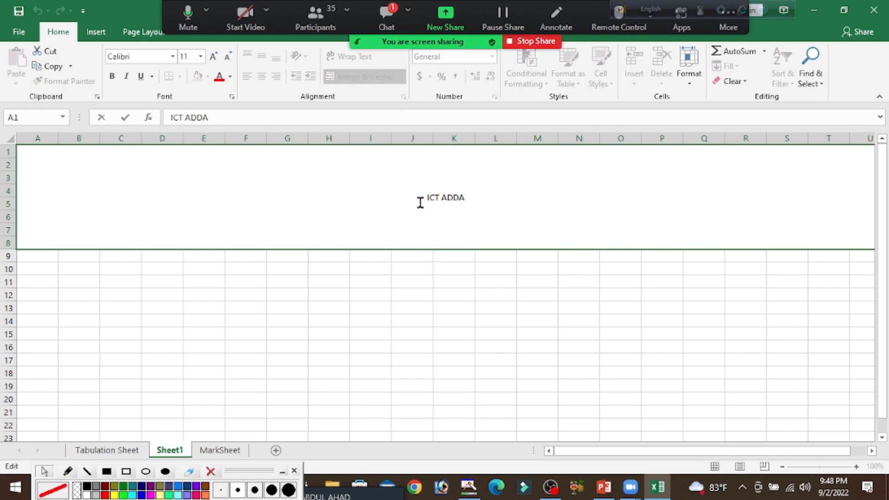
left_click_drag(419, 200, 475, 200)
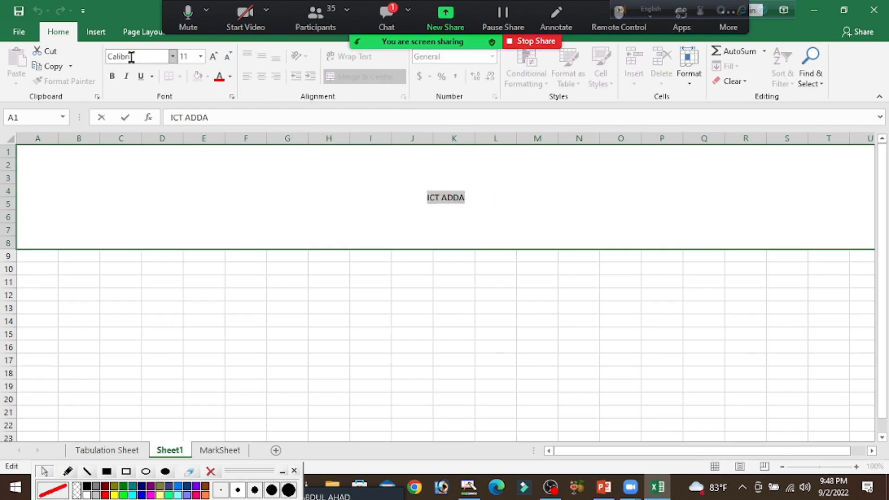
left_click(230, 76)
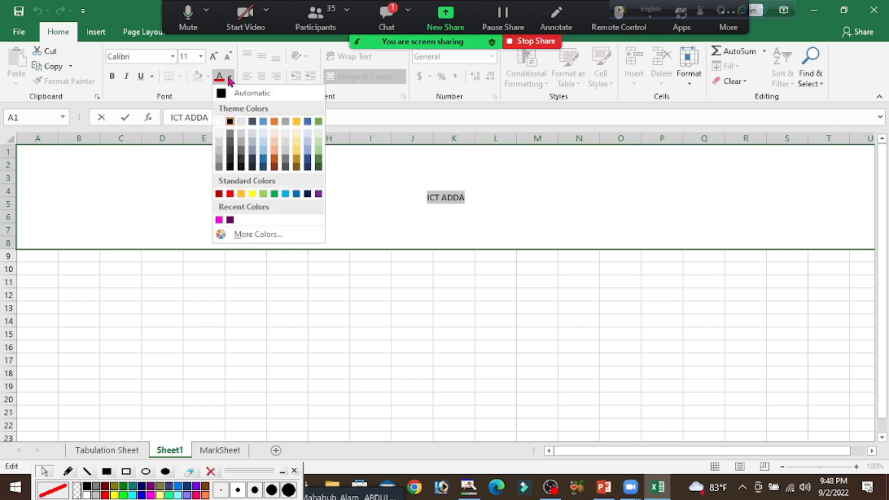
left_click(231, 194)
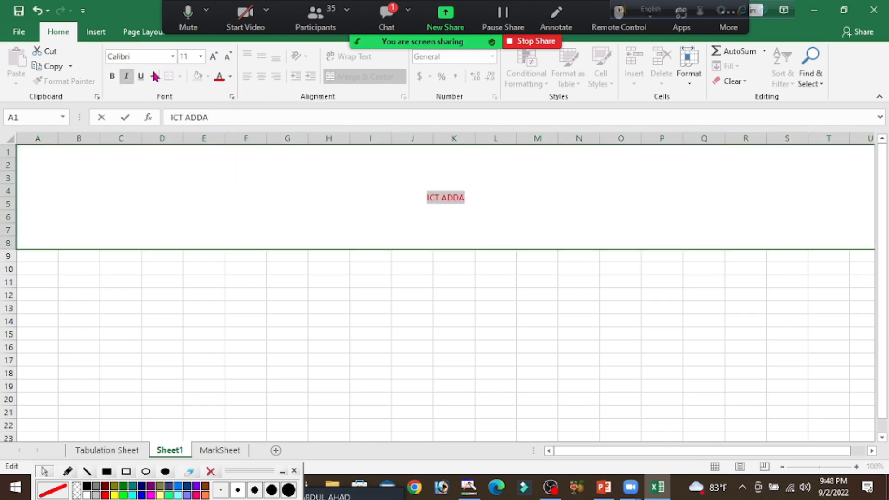
Set the font size of the ICT ADDA title to 48 and make it bold
left_click(201, 57)
left_click(201, 57)
left_click(201, 56)
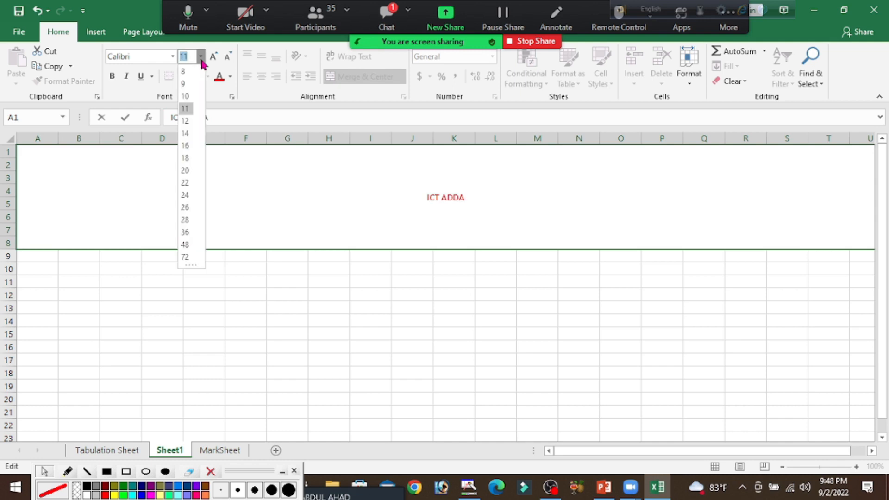
left_click(186, 245)
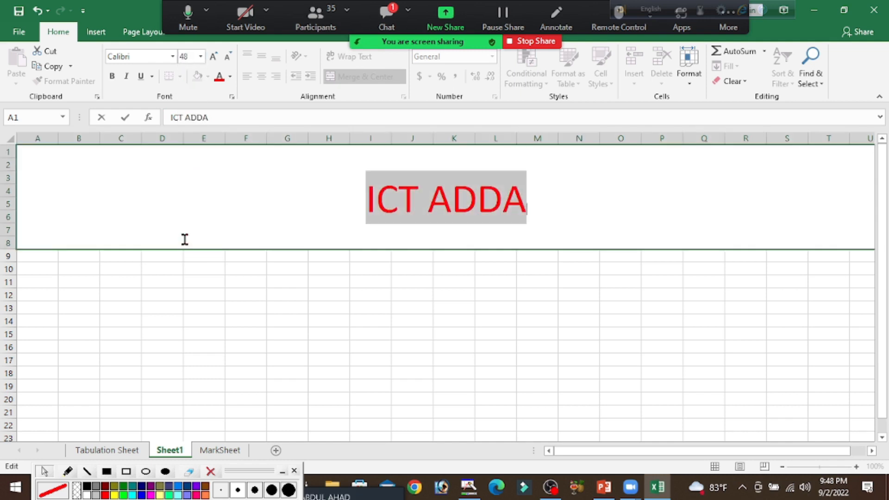
left_click(537, 283)
left_click(502, 201)
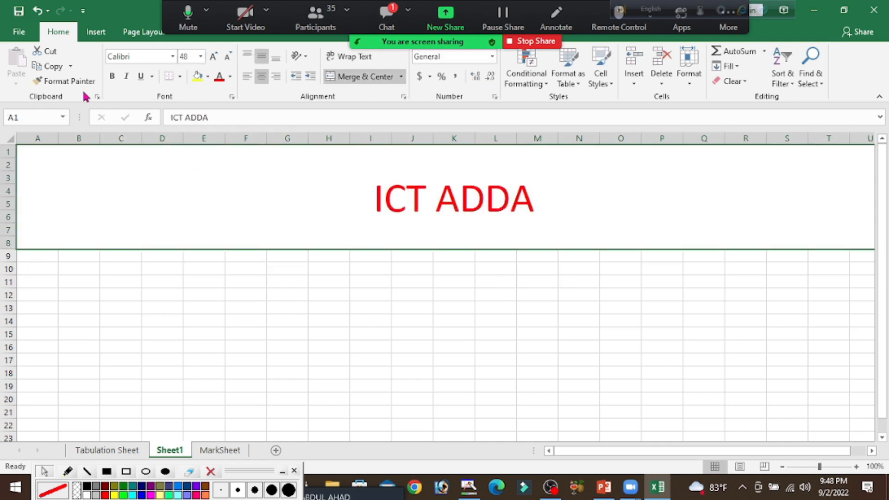
left_click(111, 76)
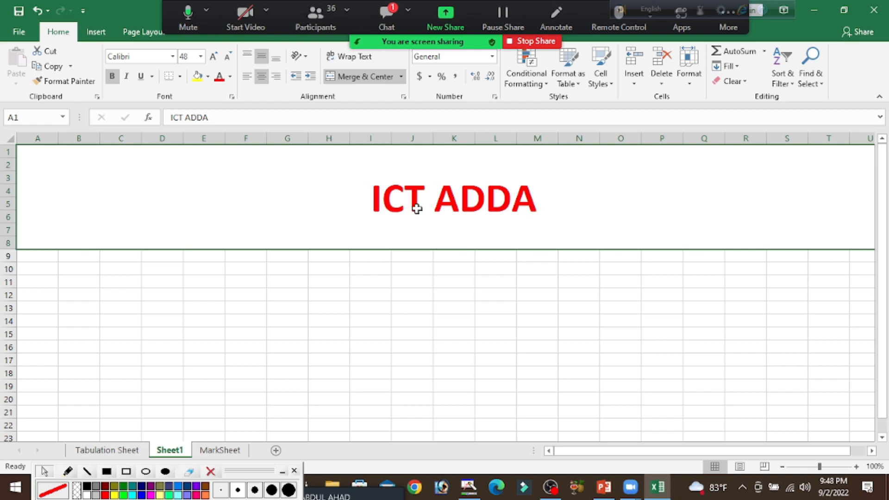
Try left and right alignment on the ICT ADDA title and restore its centre alignment
left_click(247, 77)
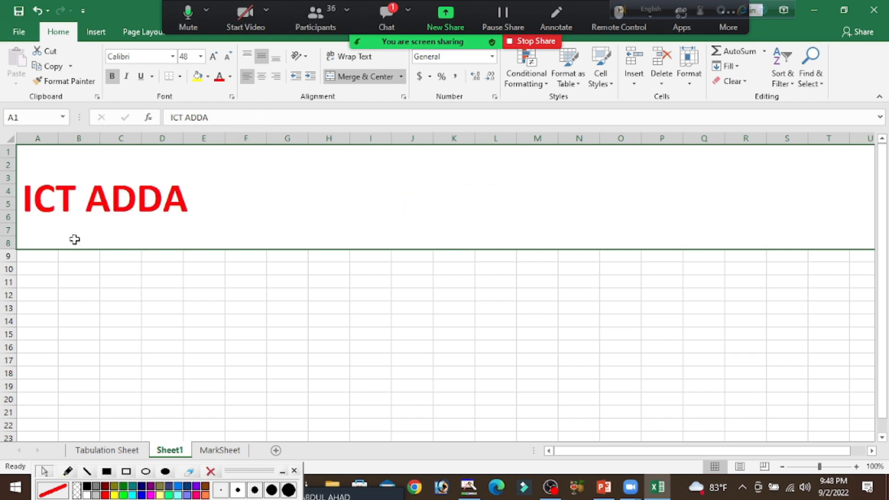
left_click(276, 76)
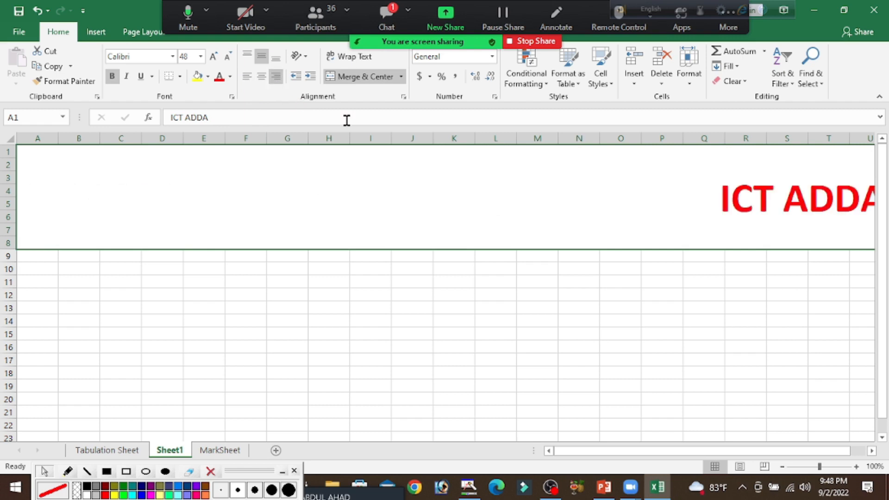
left_click(262, 76)
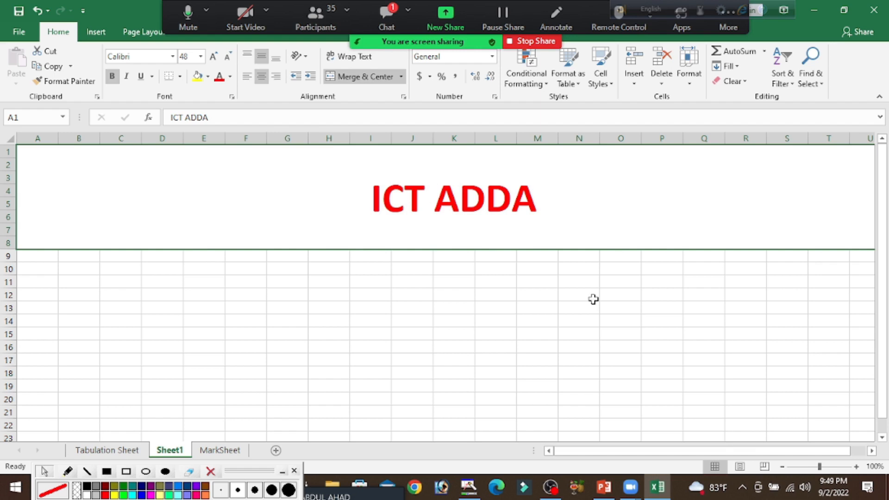
double_click(547, 198)
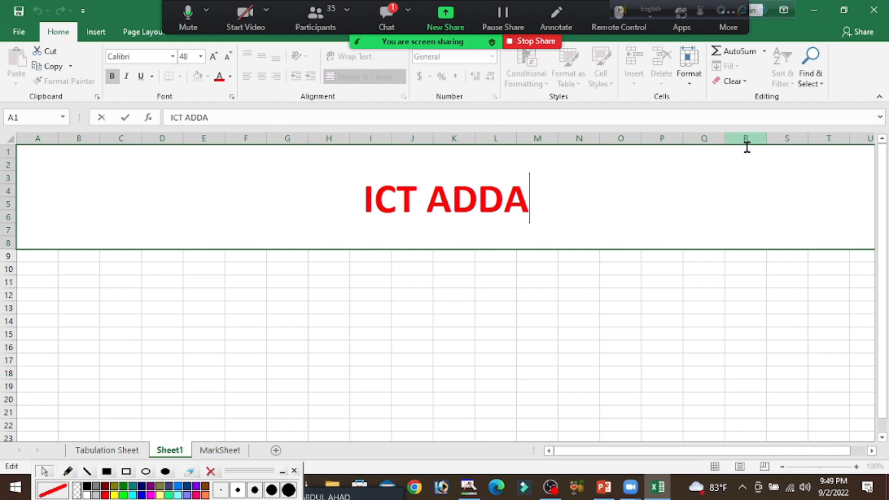
key("Return")
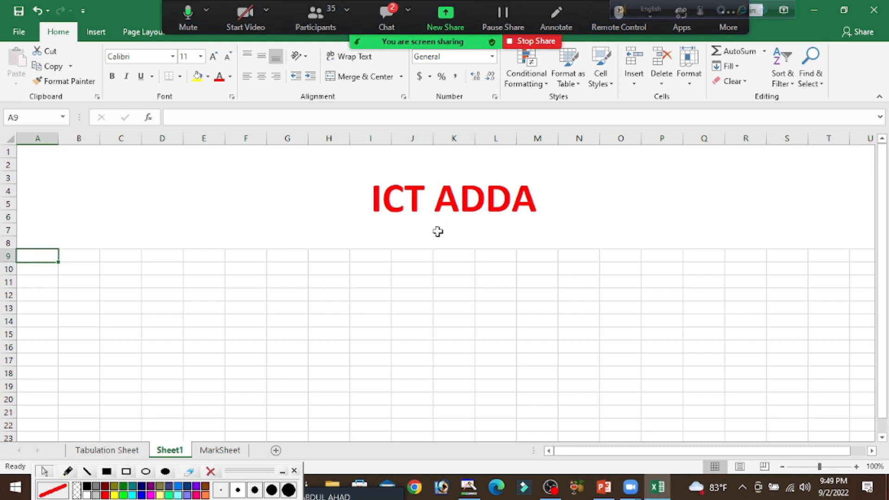
double_click(569, 198)
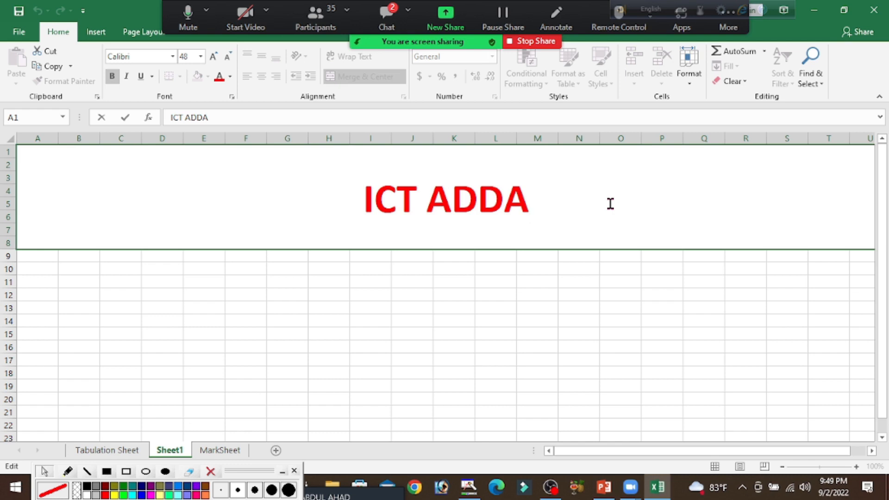
key("Return")
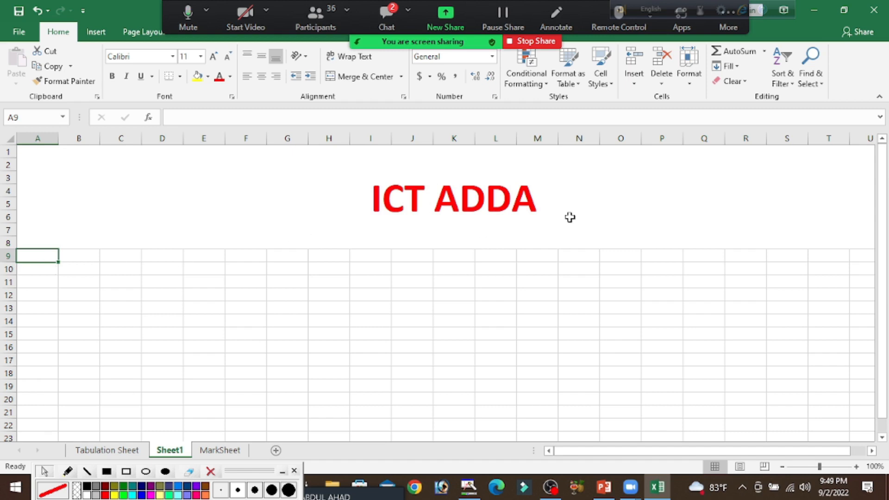
double_click(536, 201)
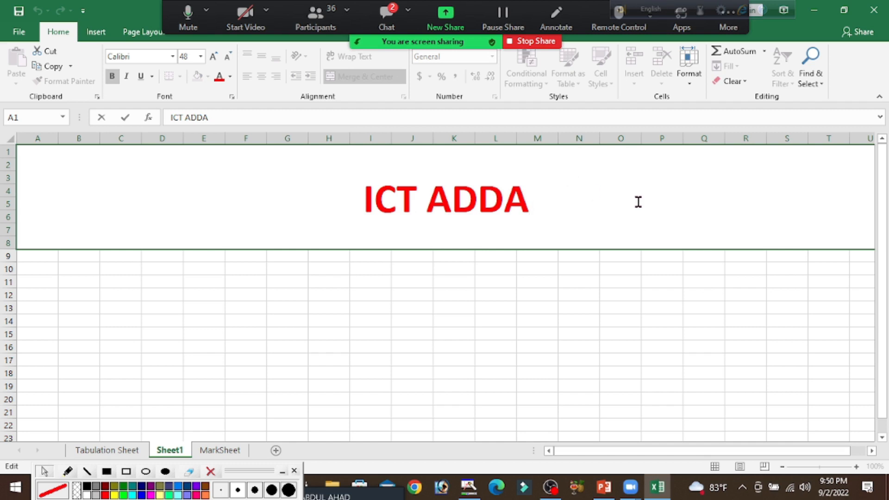
Add a second line to the ICT ADDA title with BY and the presenter's full name, followed by an empty third line
key("alt")
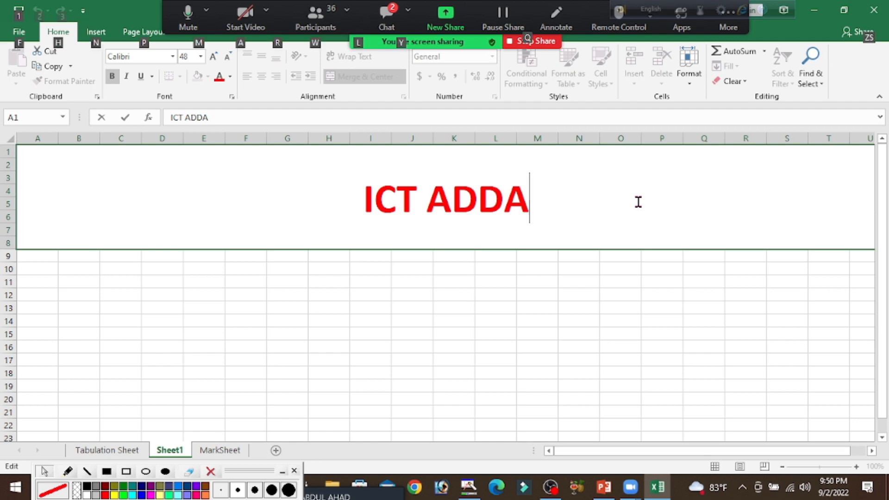
key("alt+Return")
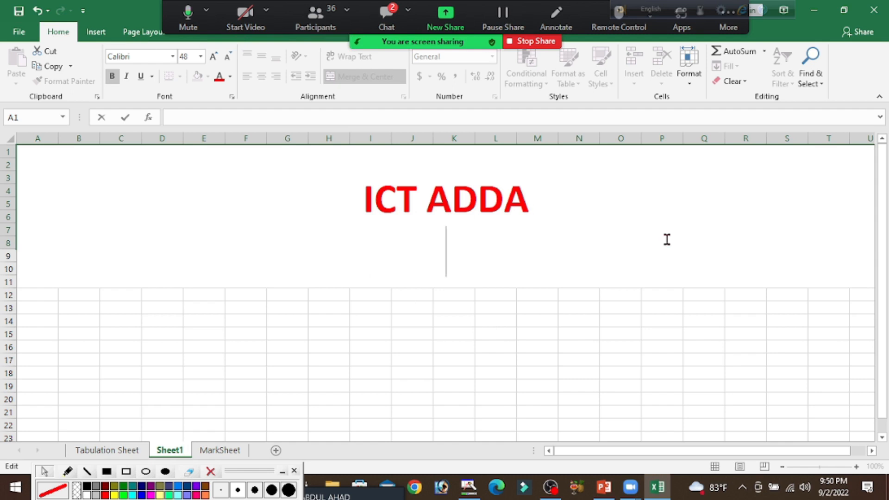
type("BY ")
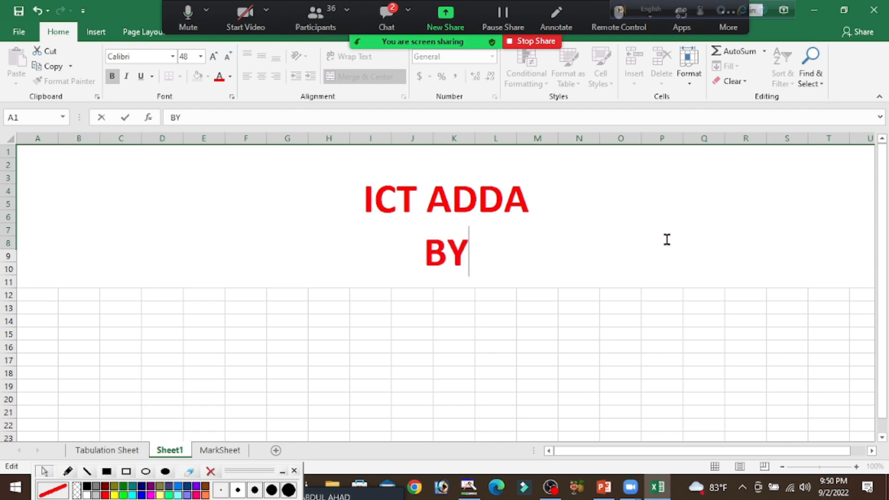
type("MAHA")
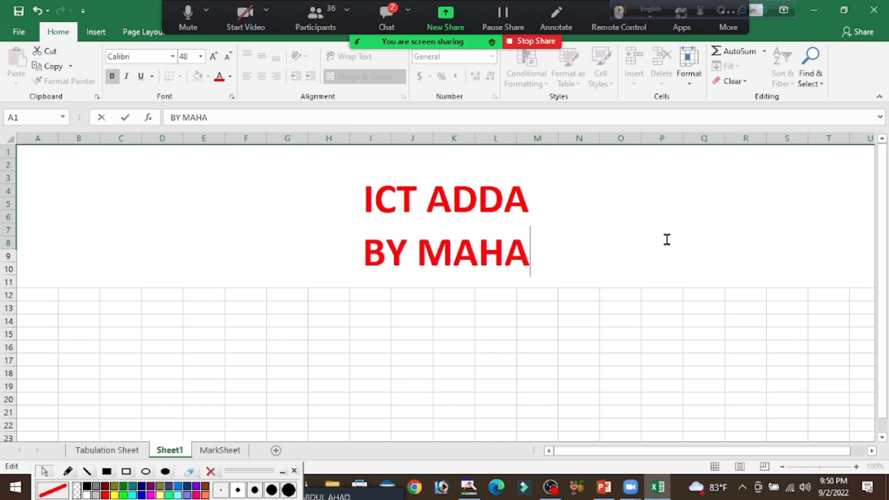
type("BUB ")
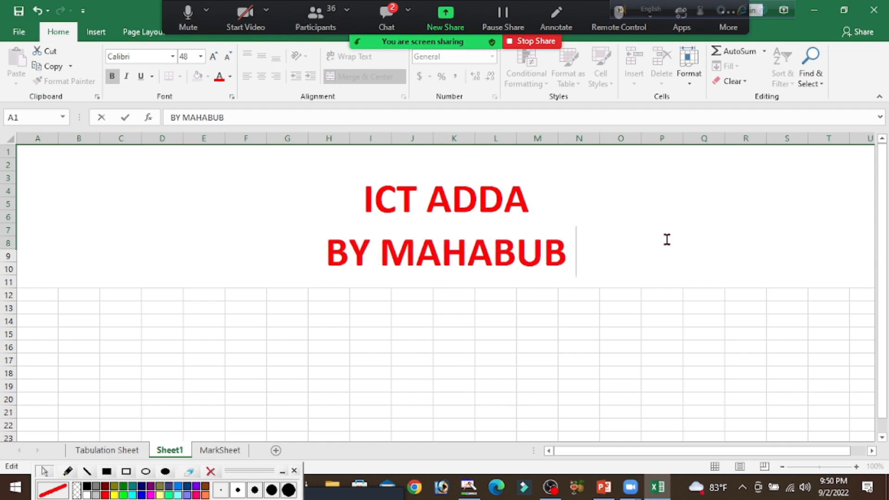
type("ALAM")
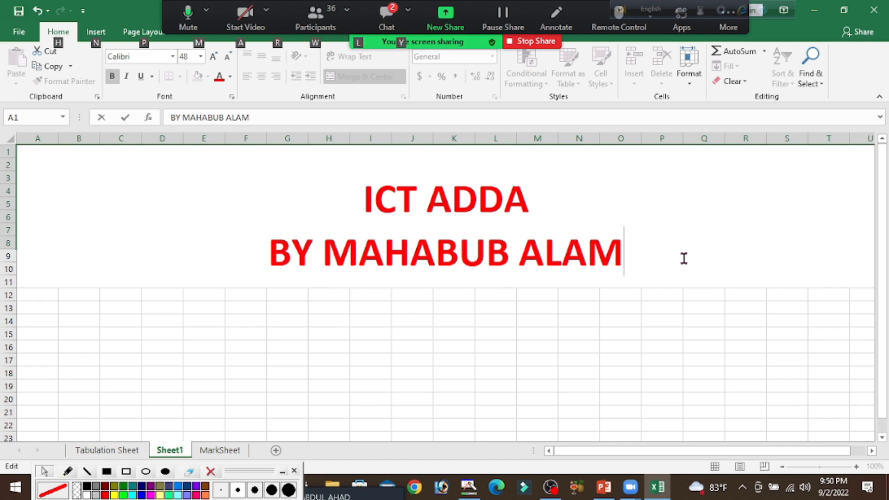
key("alt+Return")
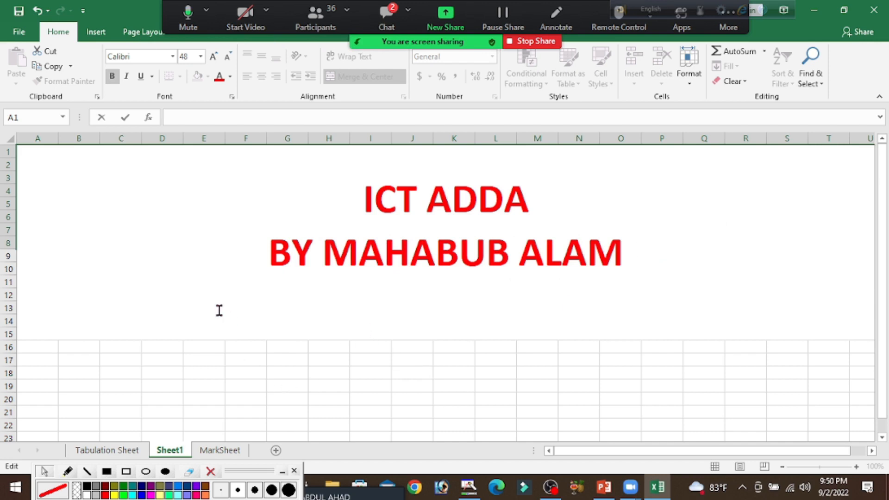
key("Escape")
left_click(651, 376)
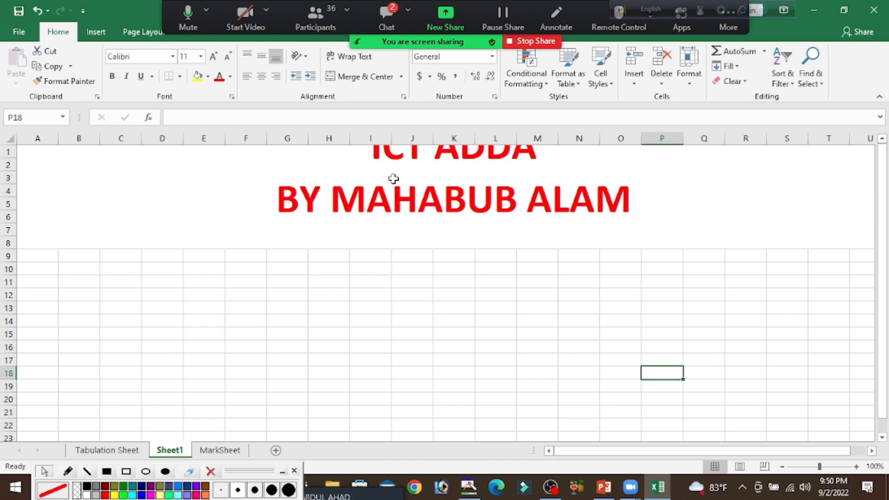
Open the merged title cell for editing and highlight both text lines to examine its content
double_click(344, 178)
left_click_drag(344, 178, 625, 243)
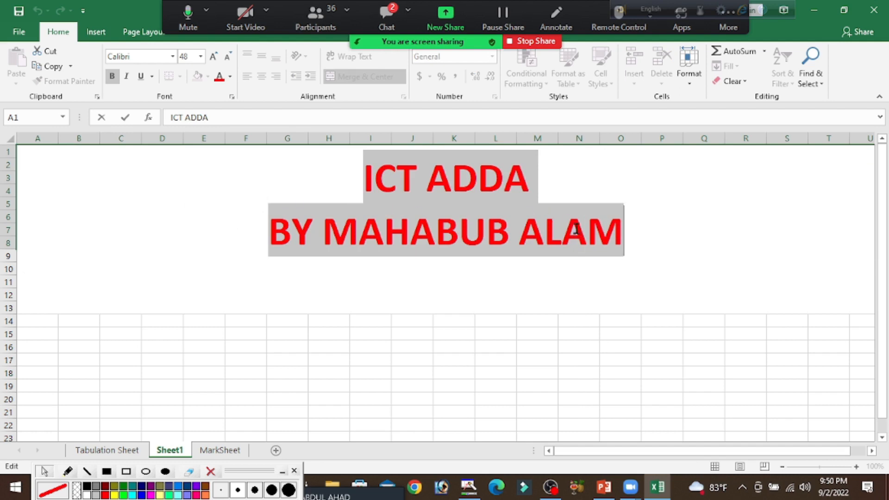
left_click(693, 360)
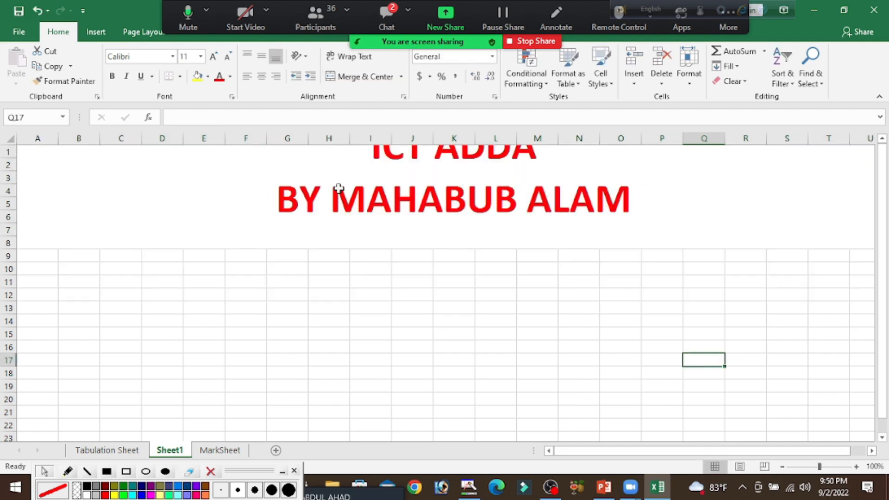
double_click(533, 179)
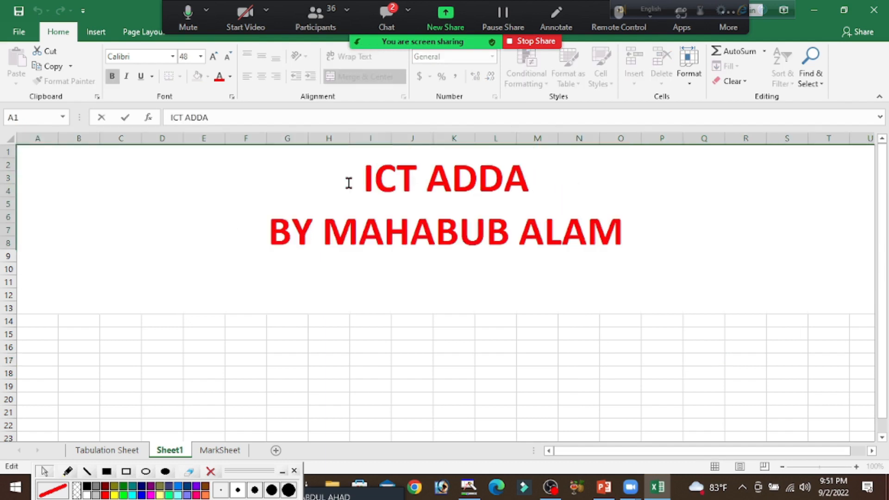
left_click(113, 369)
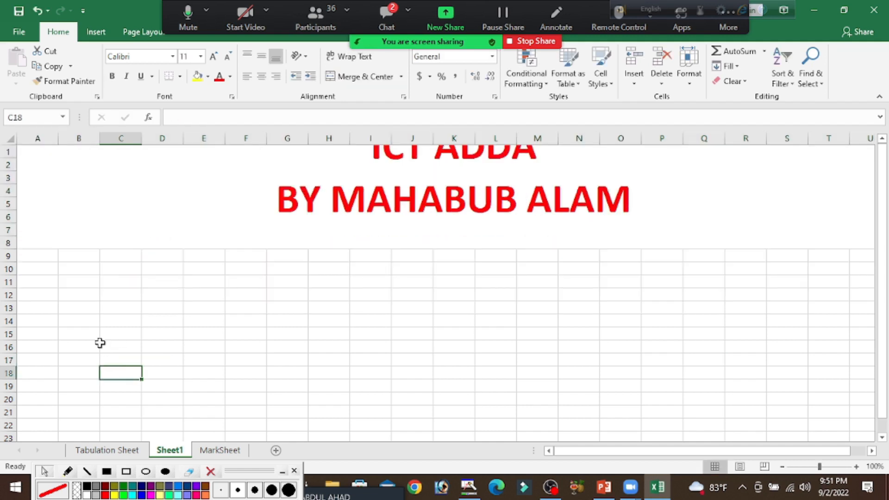
Insert one sheet row at row 8 to extend the merged title area
left_click(9, 243)
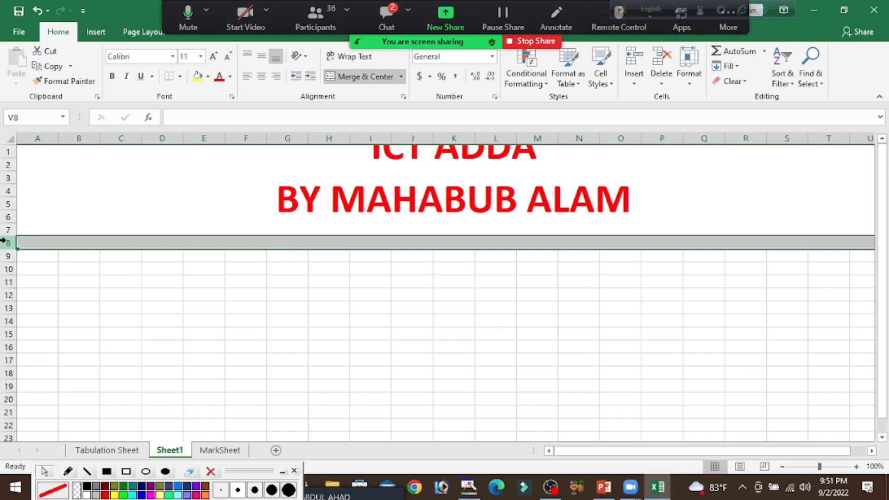
left_click(635, 83)
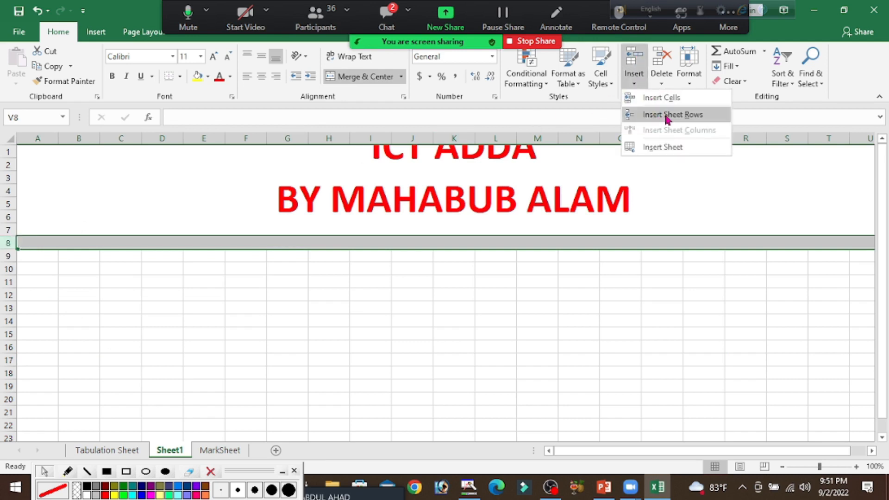
left_click(667, 116)
scroll(665, 114, "right", 5)
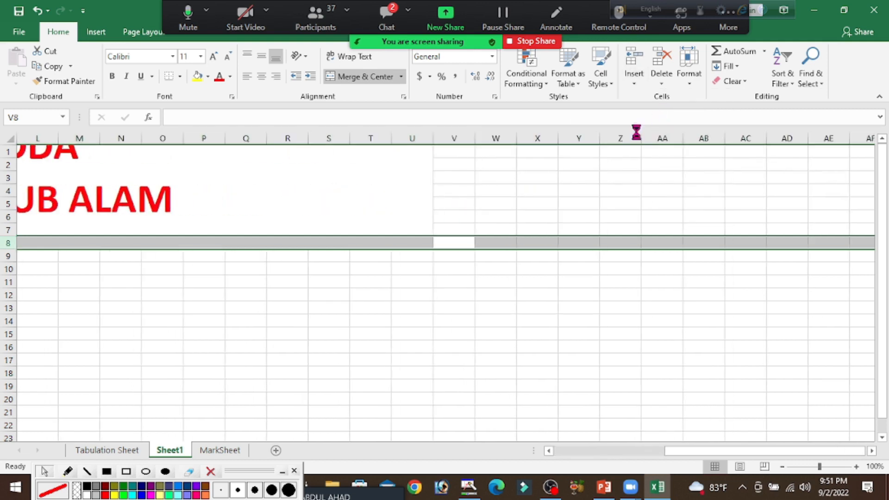
left_click(394, 348)
left_click_drag(769, 452, 513, 492)
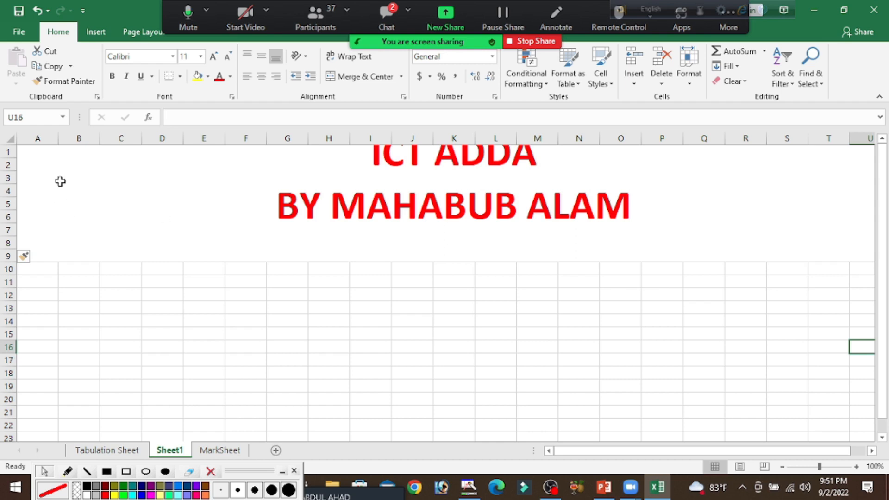
Set the height of rows 1 to 9, spanned by the merged title cell, to 30
left_click_drag(2, 152, 2, 246)
left_click_drag(2, 251, 5, 257)
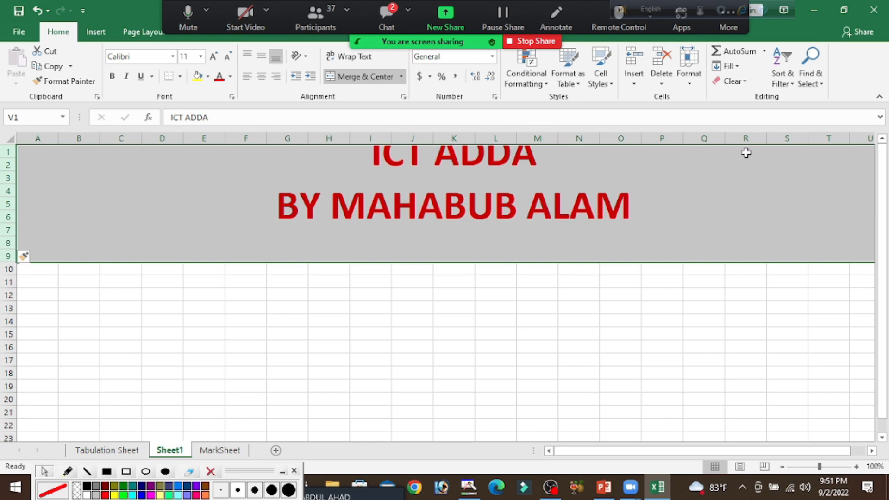
left_click(690, 88)
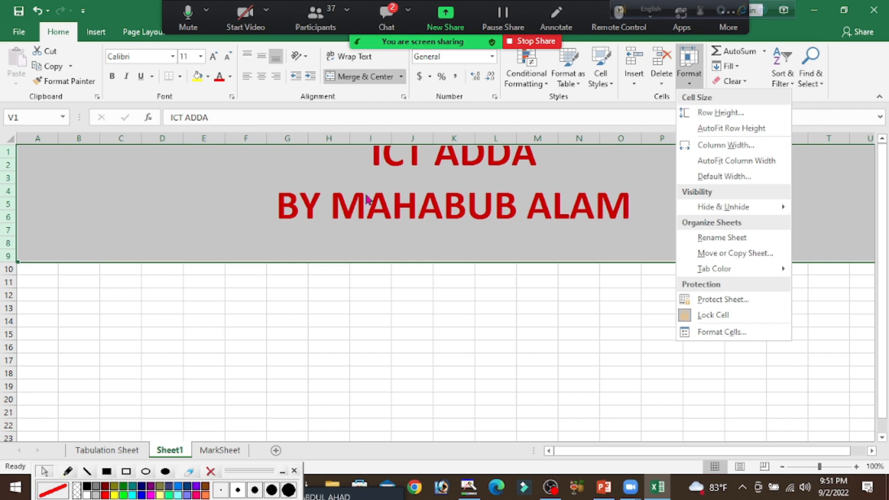
left_click(725, 117)
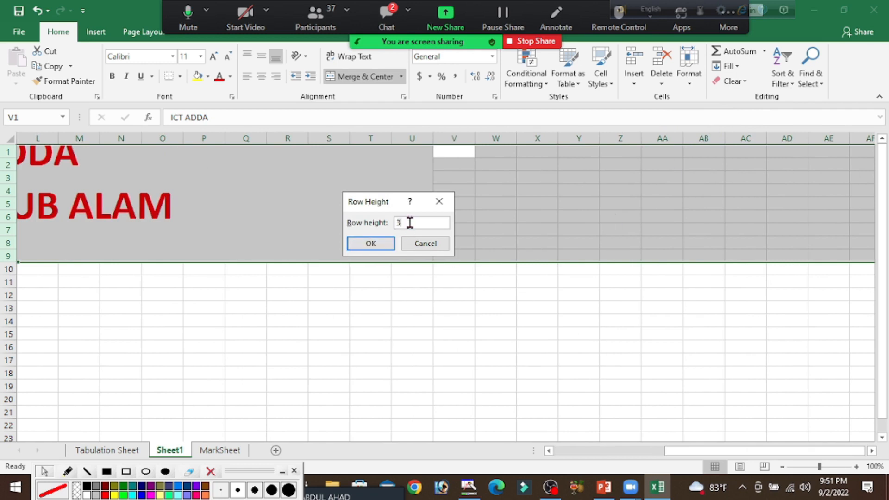
left_click(362, 245)
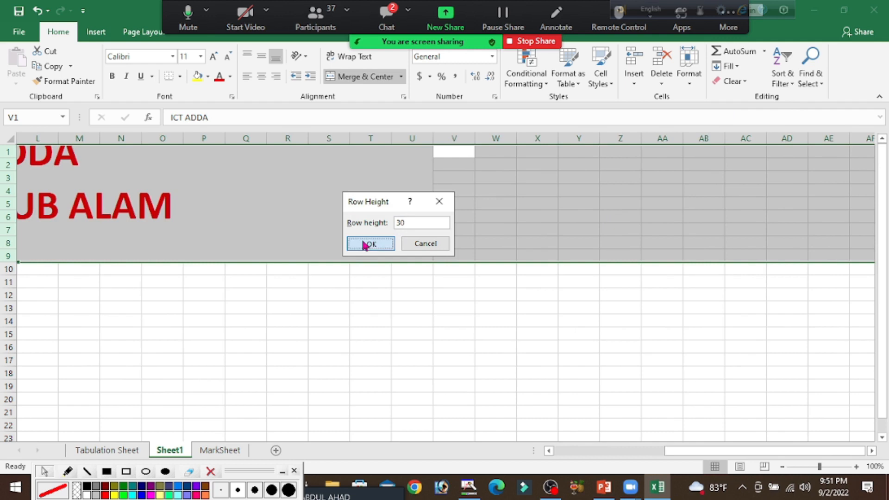
left_click_drag(745, 452, 504, 453)
left_click(471, 402)
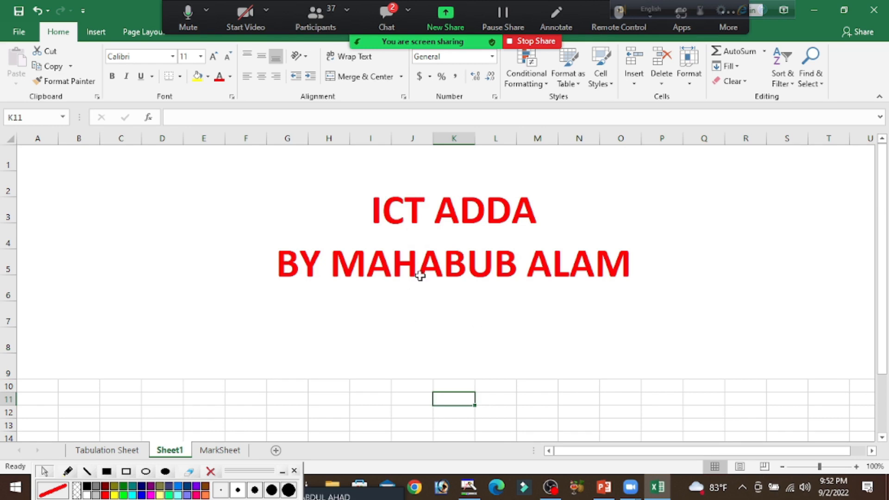
Delete rows 9, 8 and 7 one after another to shorten the merged title area
left_click(2, 368)
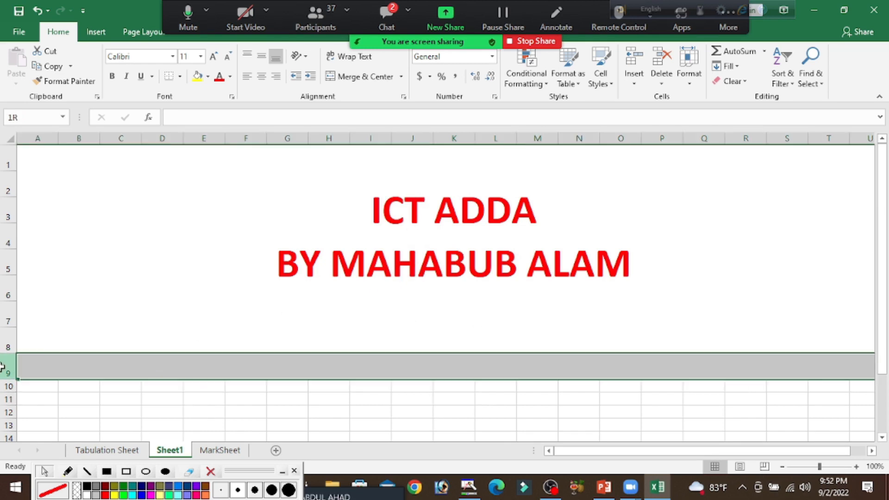
left_click(661, 65)
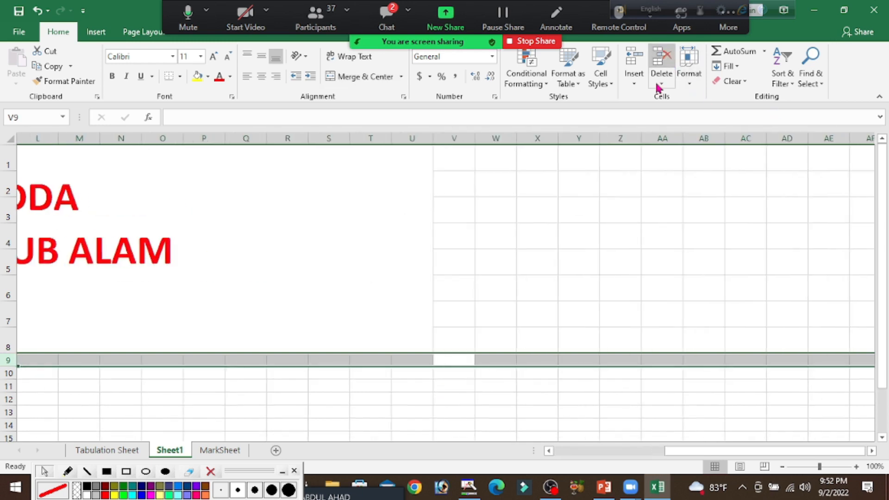
left_click(6, 345)
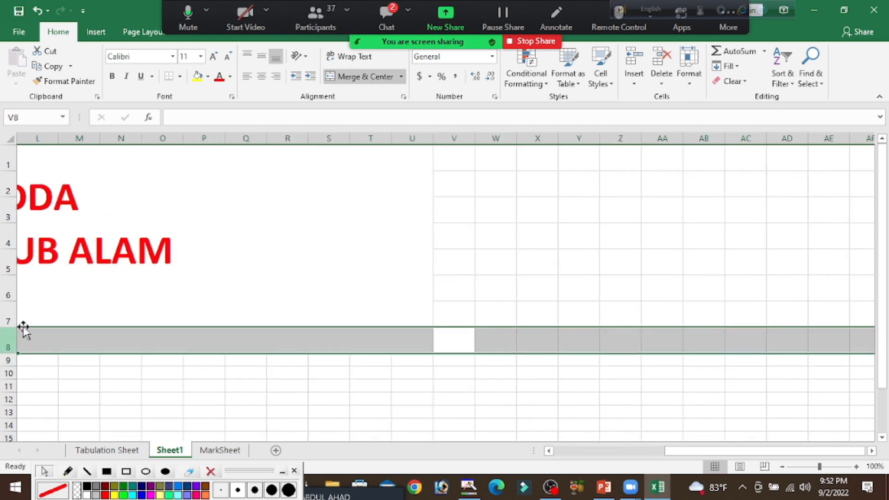
left_click(662, 65)
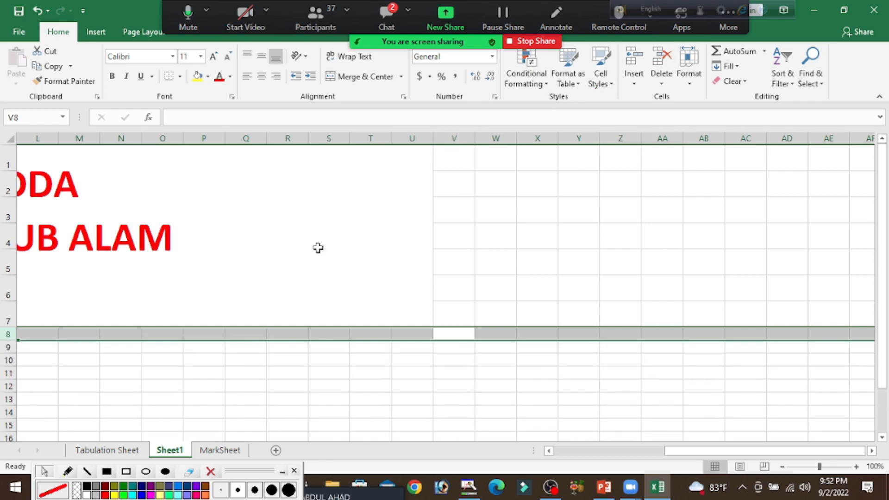
left_click(7, 315)
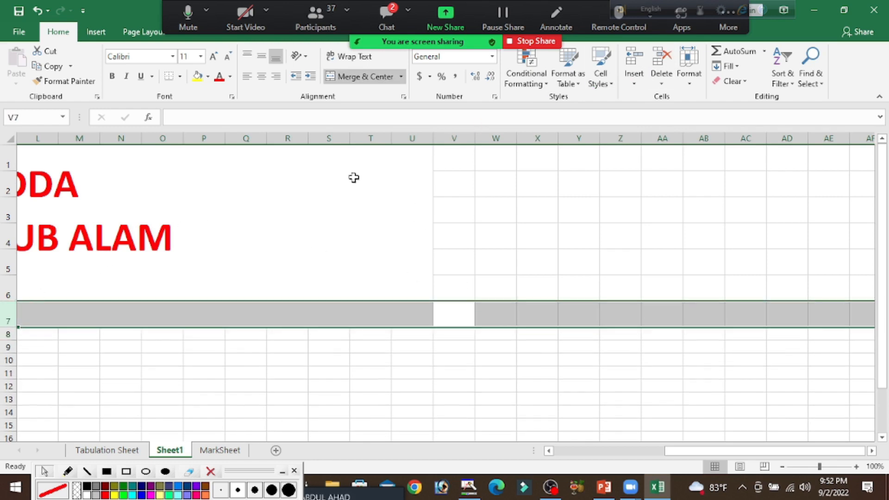
left_click(654, 55)
left_click(462, 320)
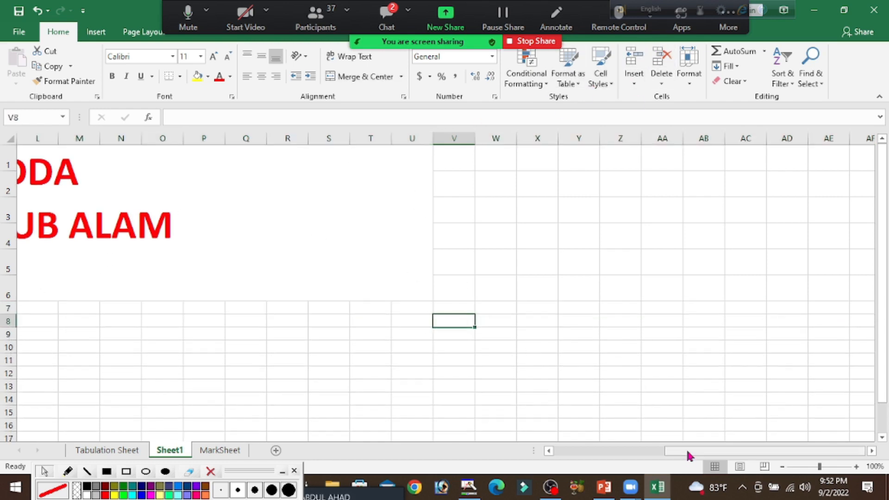
left_click_drag(689, 456, 579, 456)
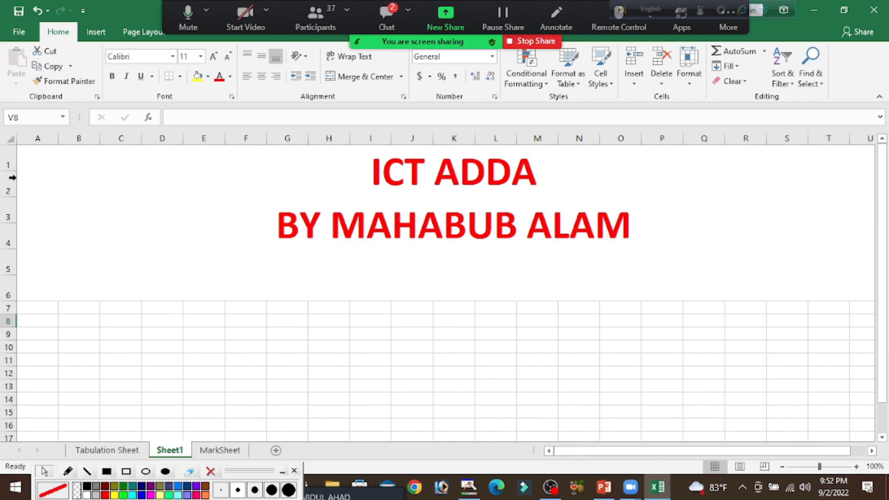
Set the height of rows 1 to 6, spanned by the merged title cell, to 20
left_click_drag(8, 160, 4, 281)
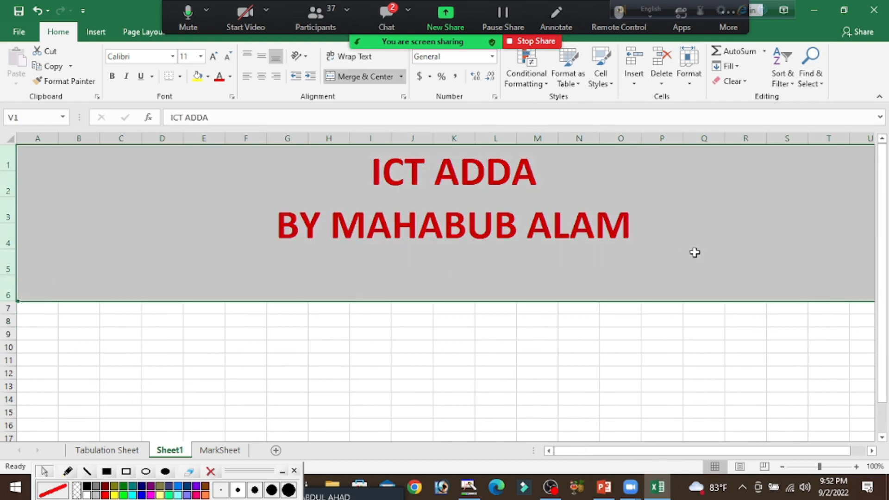
left_click(690, 78)
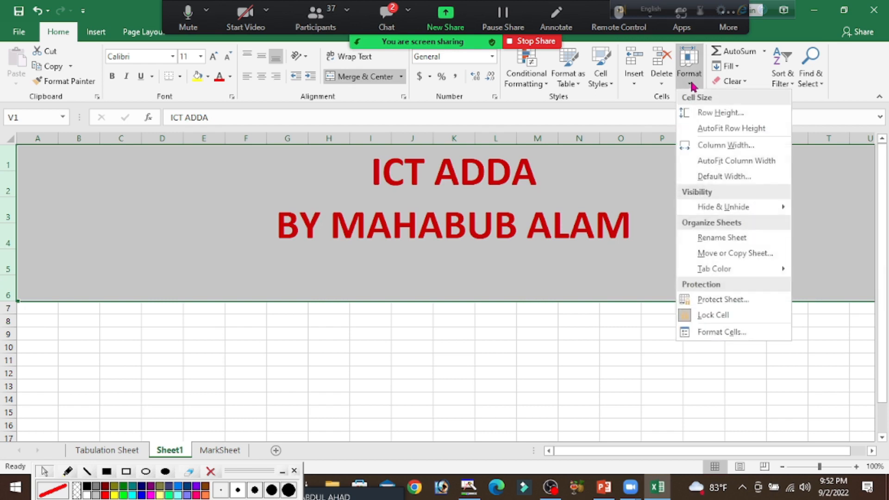
left_click(719, 113)
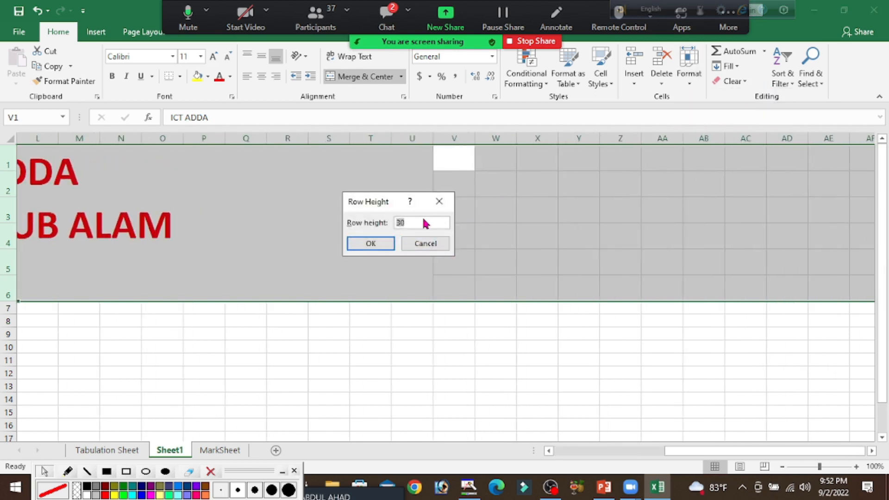
type("20")
left_click(371, 245)
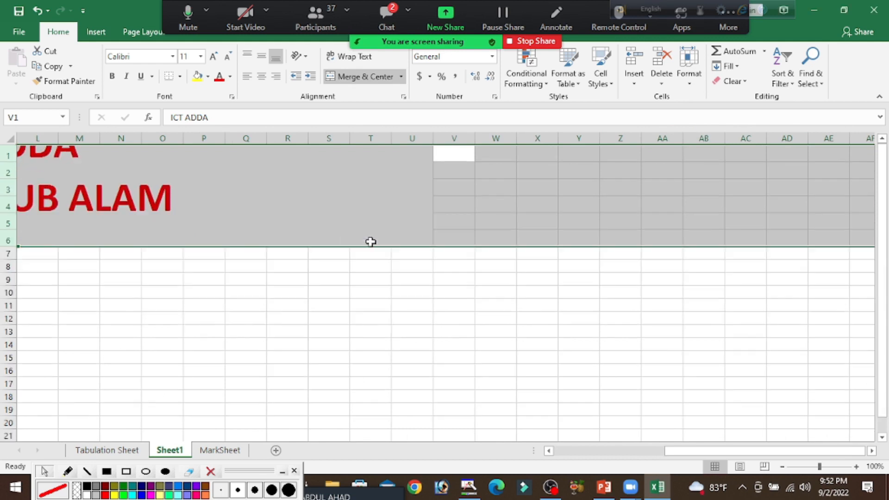
left_click(450, 329)
left_click_drag(679, 451, 532, 447)
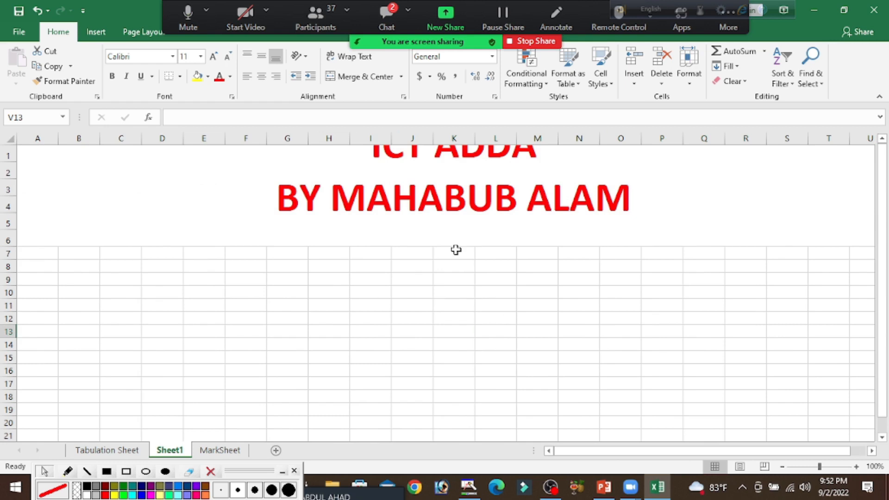
Remove the empty last line from the merged title cell and commit the edit
double_click(363, 224)
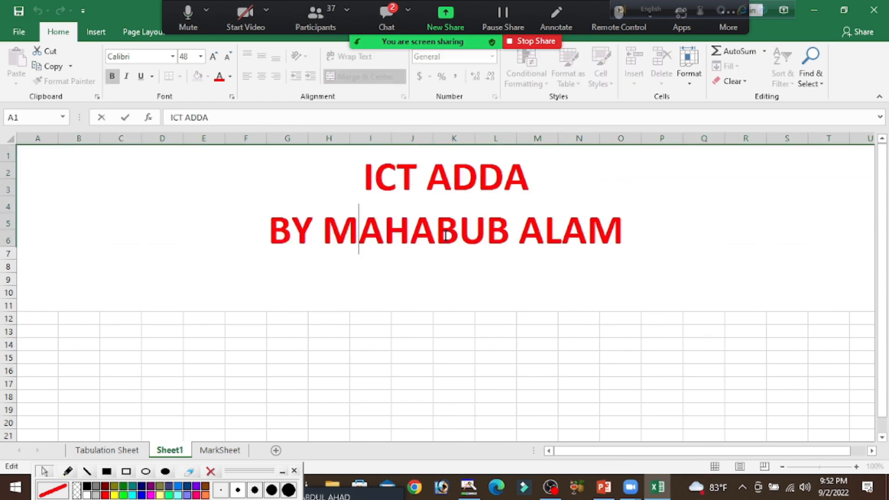
left_click(619, 290)
key("BackSpace")
left_click(636, 306)
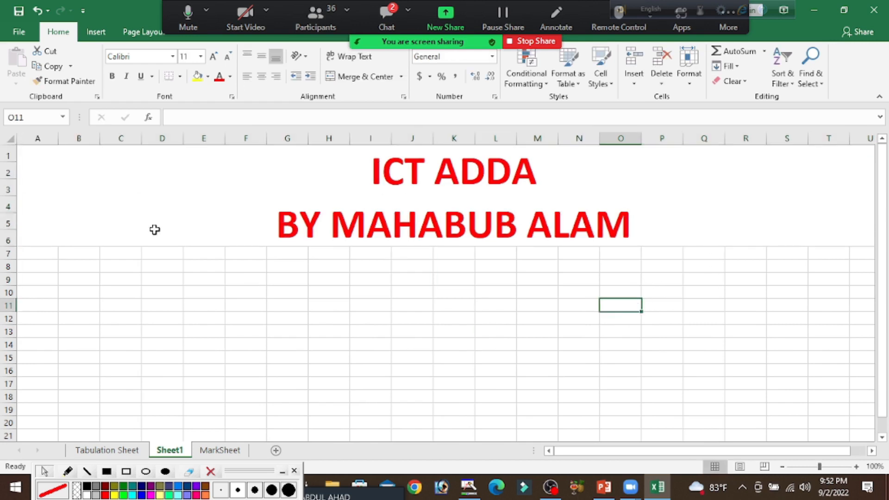
Unmerge the two-line title cell spanning rows 1 to 6 and select cell A1
left_click(464, 192)
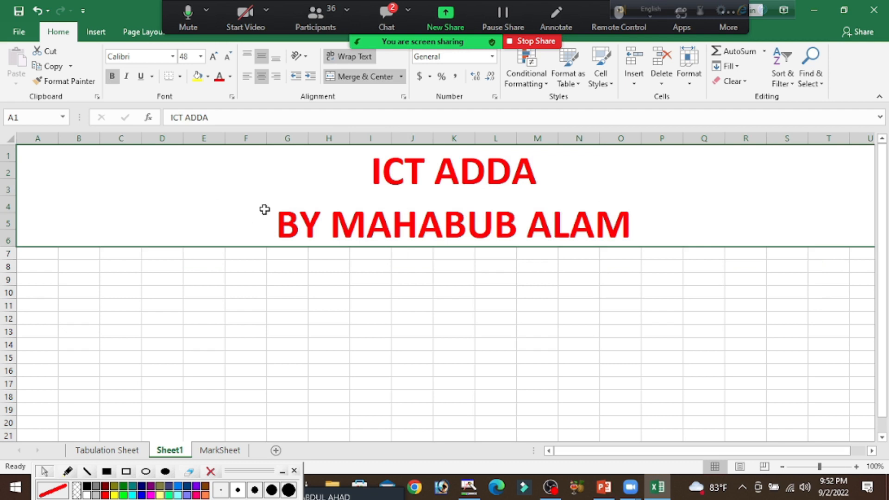
left_click(354, 78)
left_click(287, 342)
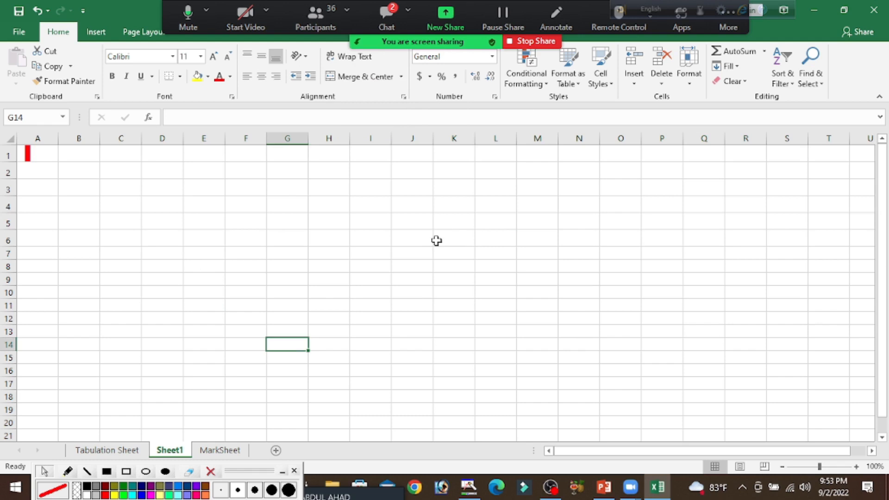
left_click(29, 156)
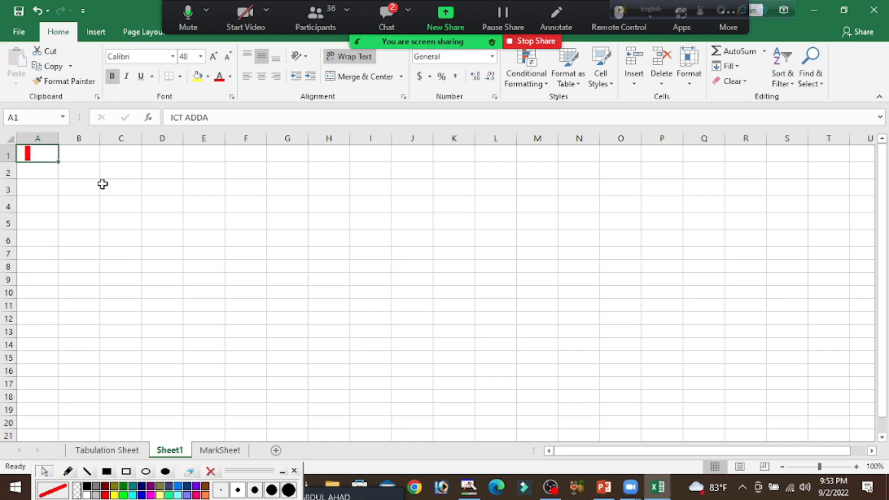
Merge and center the title across A1:AG10
left_click_drag(37, 154, 869, 290)
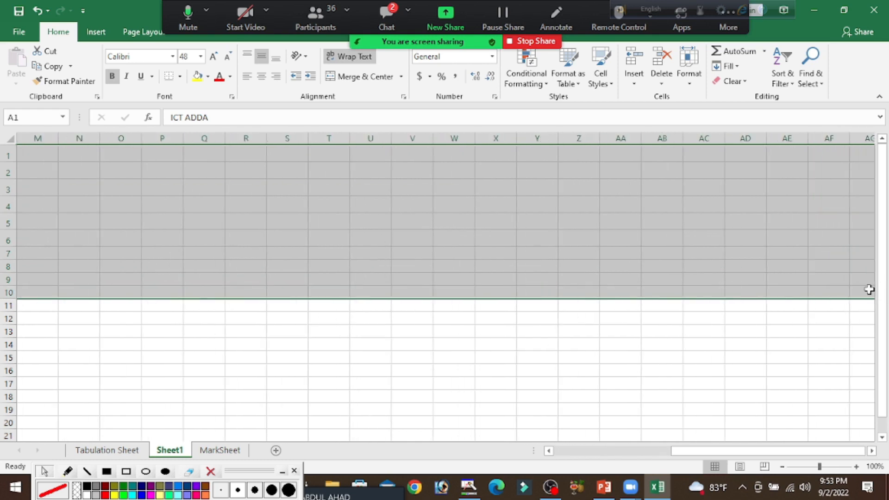
left_click(359, 79)
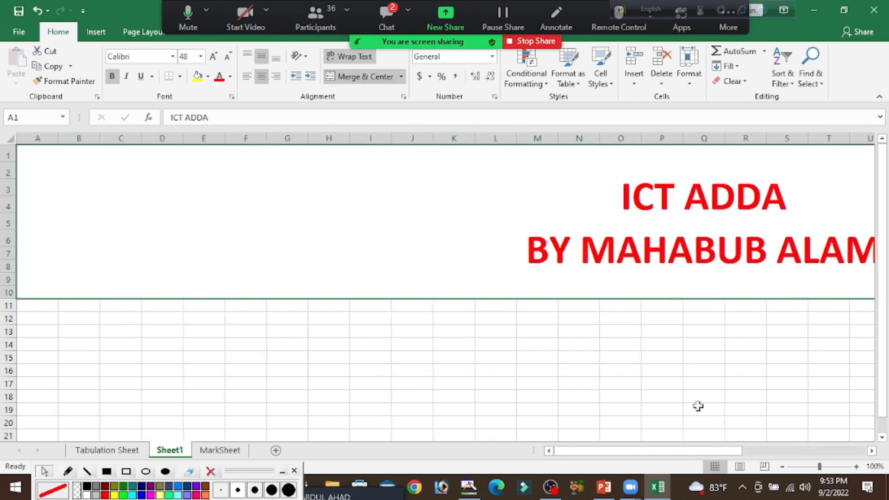
left_click(691, 398)
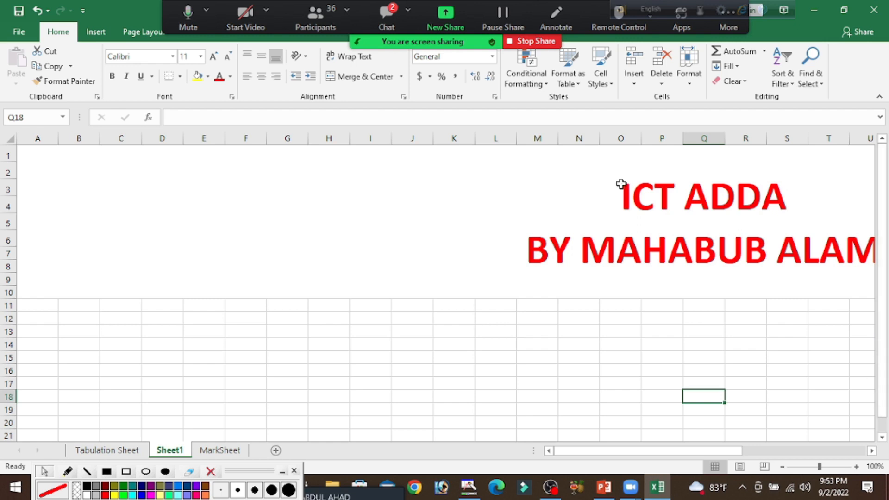
Unmerge the title cell spanning A1:AG10
left_click(520, 249)
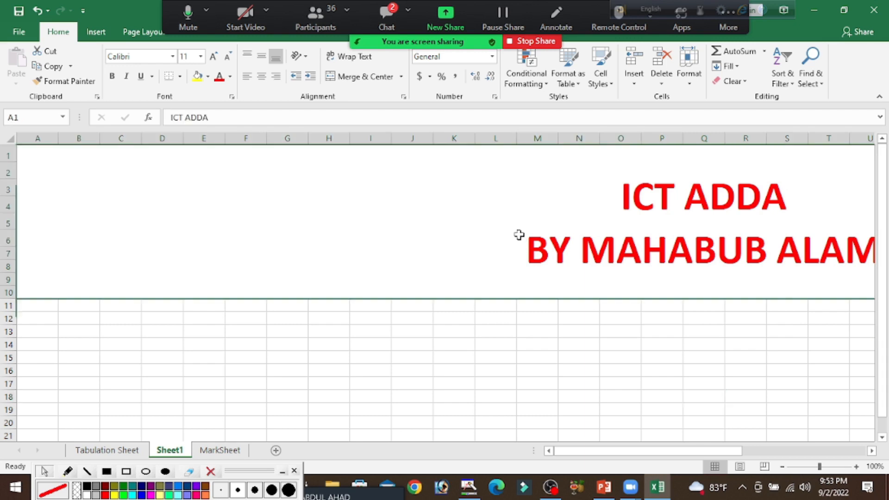
left_click(351, 78)
left_click(332, 372)
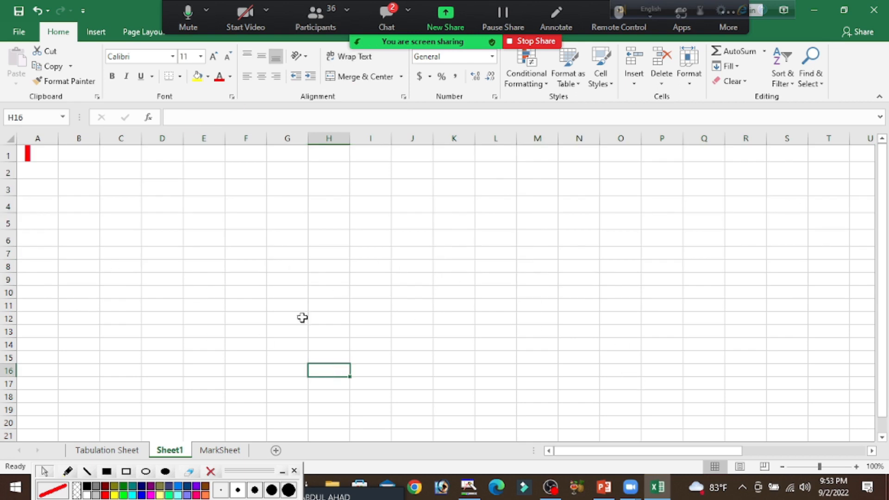
Merge and center the title across A1:T10
left_click_drag(29, 154, 823, 288)
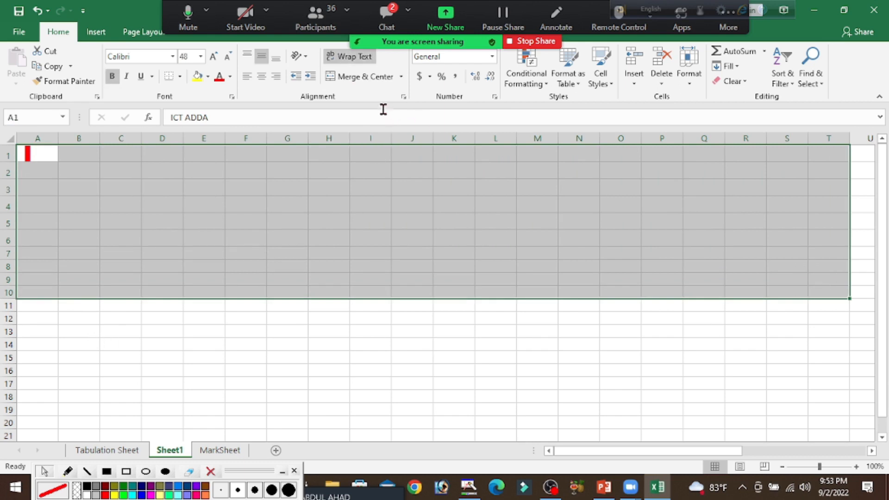
left_click(351, 78)
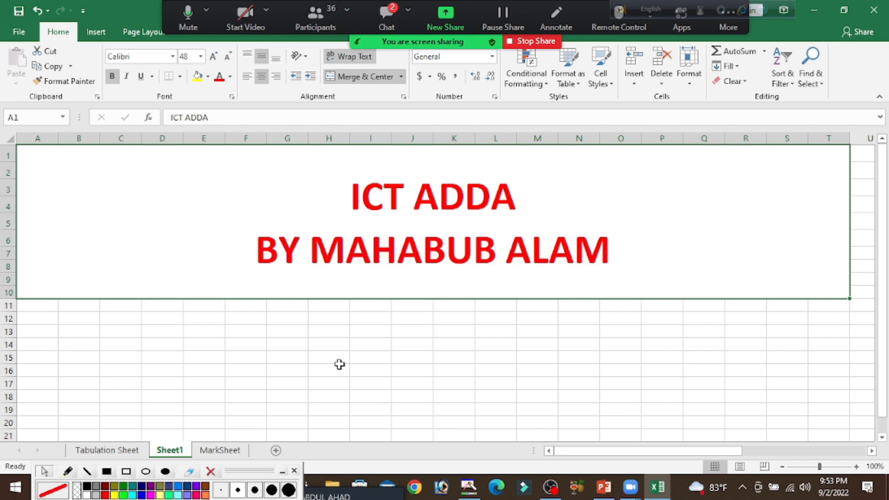
left_click(339, 367)
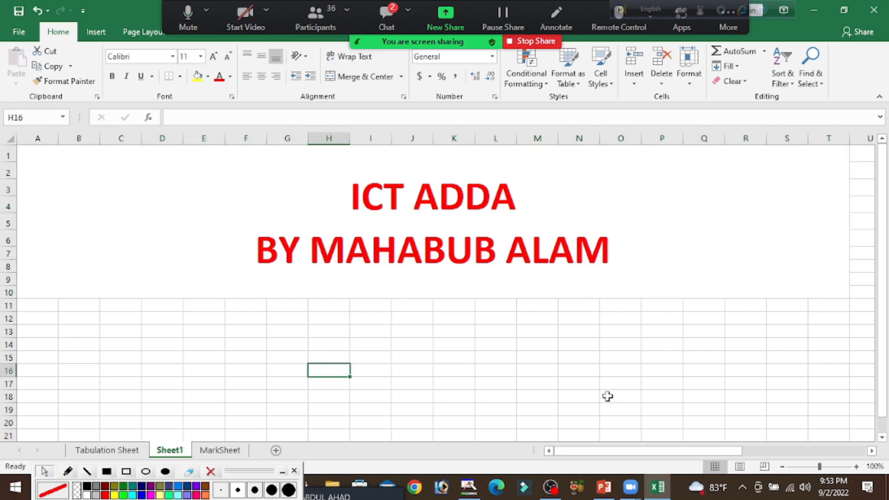
Unmerge the title cell spanning A1:T10
left_click(364, 239)
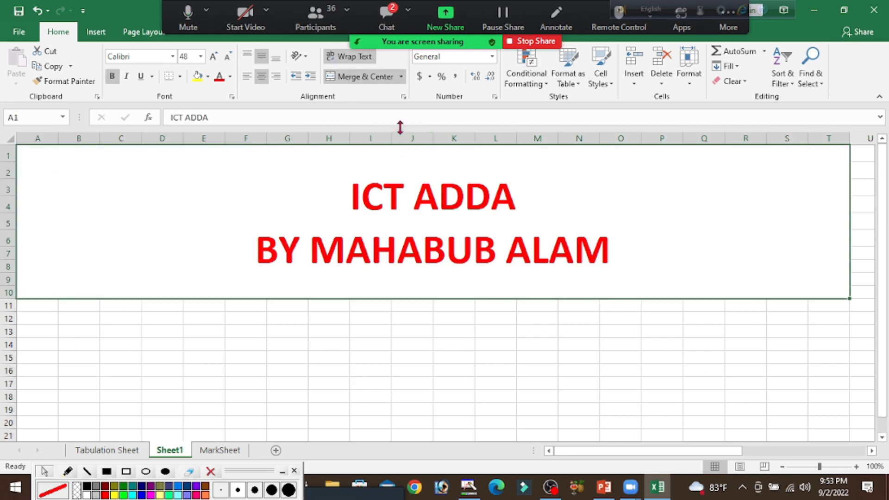
left_click(357, 78)
left_click(218, 394)
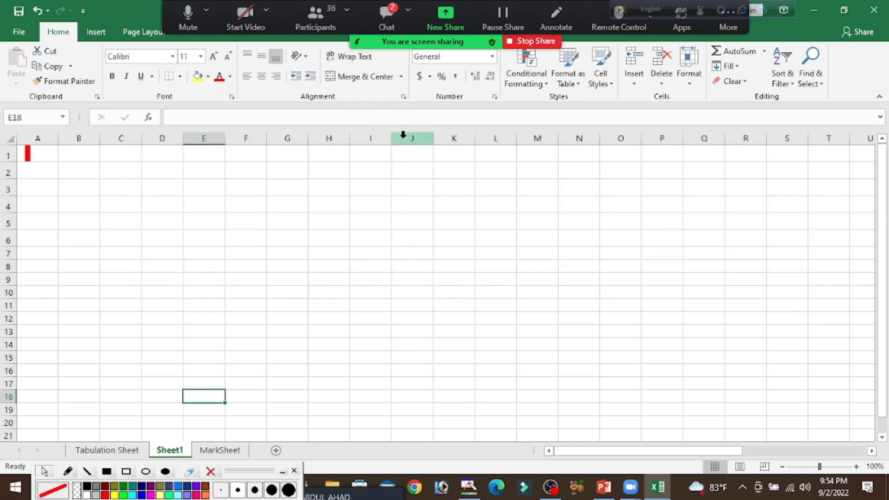
Apply Merge Across to A1:S5 so each row is merged separately
left_click_drag(39, 154, 787, 224)
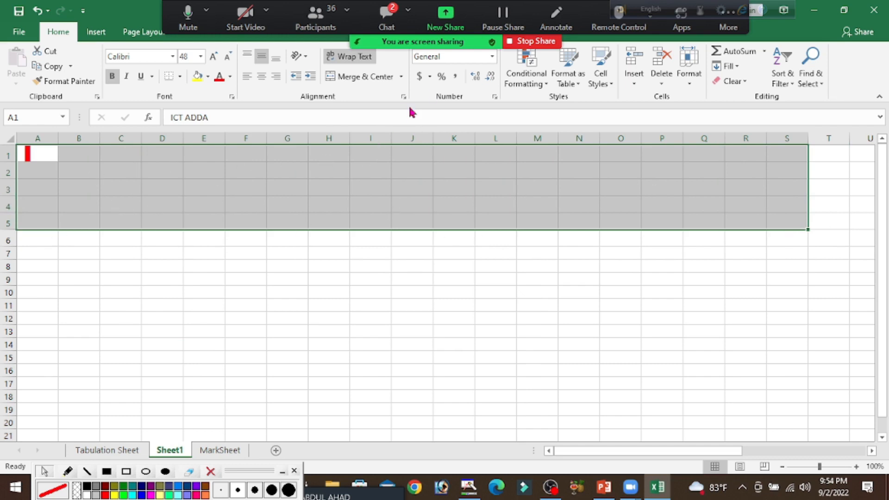
left_click(402, 77)
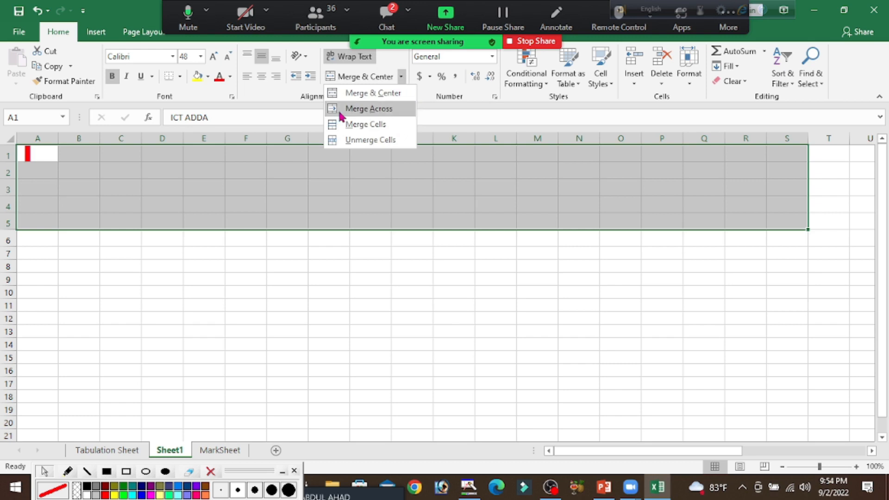
left_click(372, 111)
left_click(449, 292)
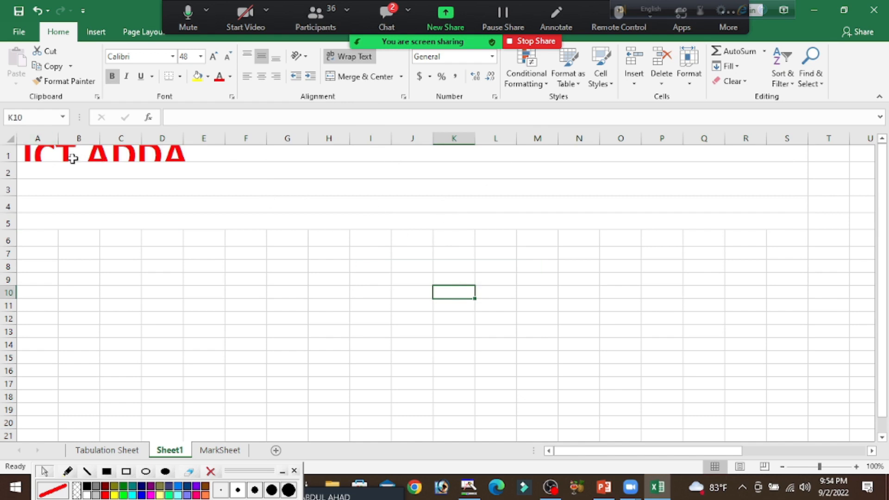
Clear the title text from the merged cell in row 1
left_click(140, 156)
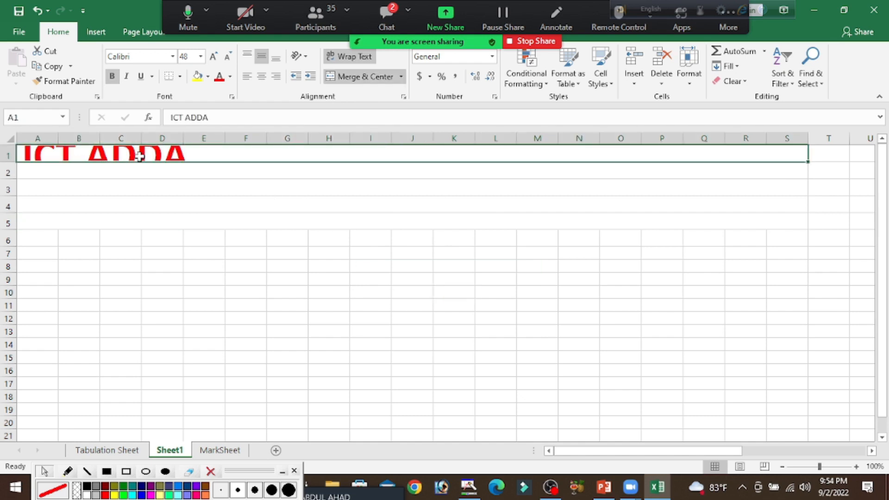
key("Delete")
left_click(242, 244)
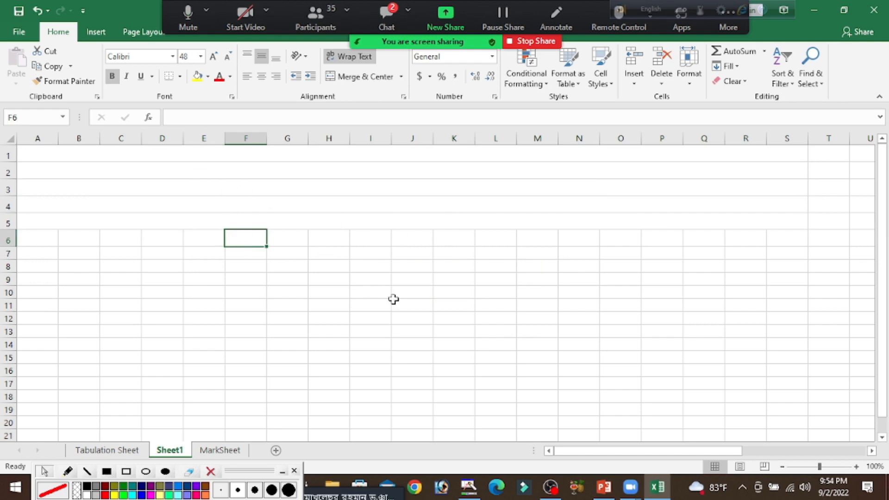
Zoom the sheet to 150% and examine the separately merged cells in rows 2 and 4
left_click(856, 467)
left_click(857, 467)
left_click(856, 467)
left_click(856, 467)
left_click(857, 467)
left_click_drag(628, 451, 542, 464)
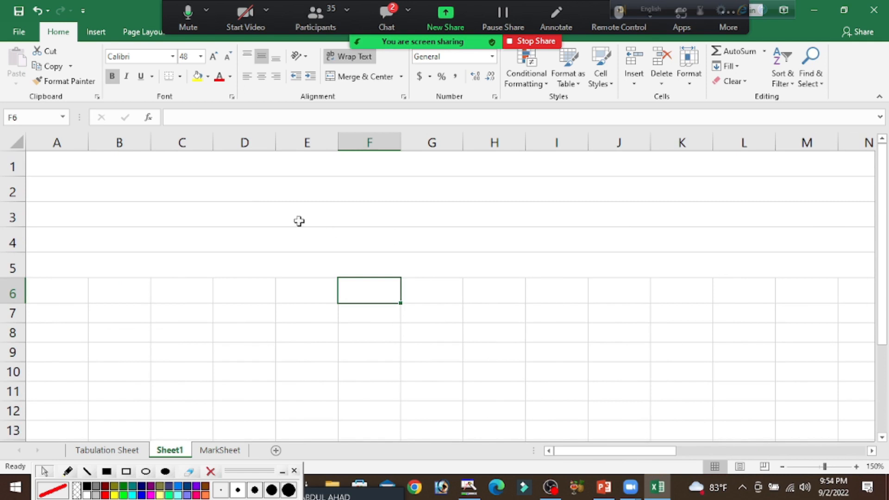
left_click(248, 195)
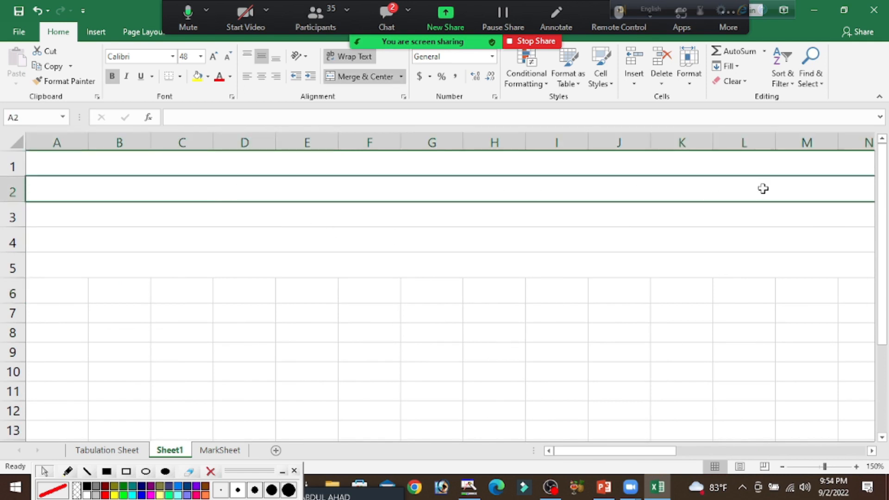
left_click(690, 230)
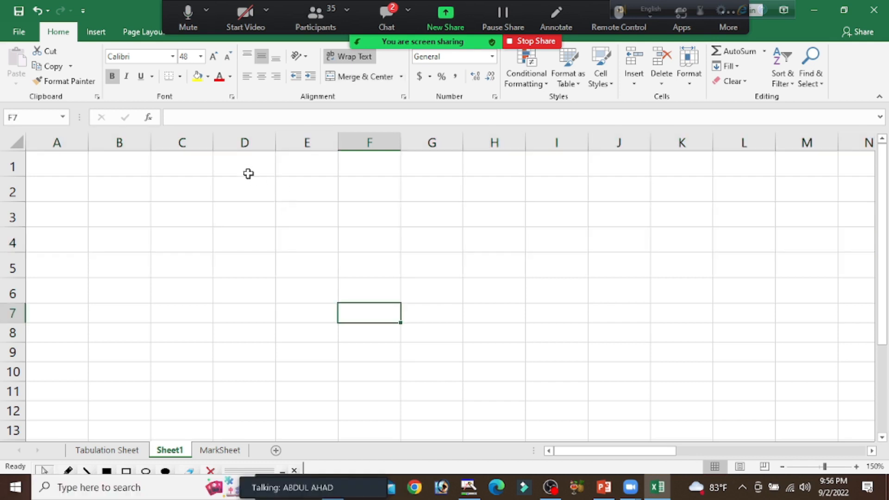
Apply Merge Across to the range D1:G4
left_click_drag(246, 172, 420, 230)
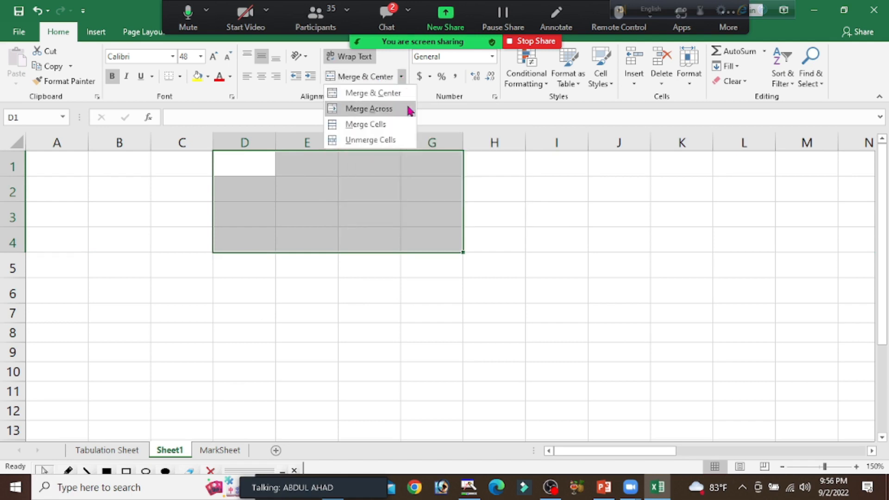
left_click(377, 109)
left_click(498, 307)
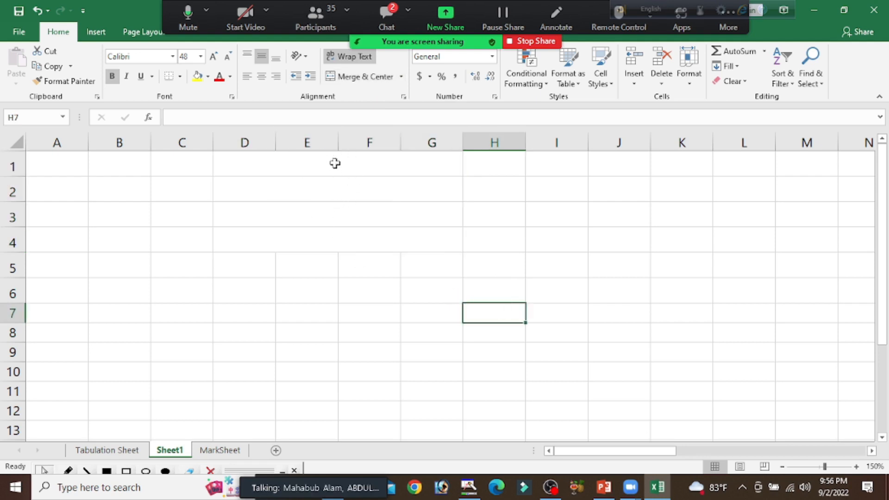
Apply All Borders to the row-wise merged cells in D1:G4
left_click_drag(251, 159, 361, 248)
left_click(179, 76)
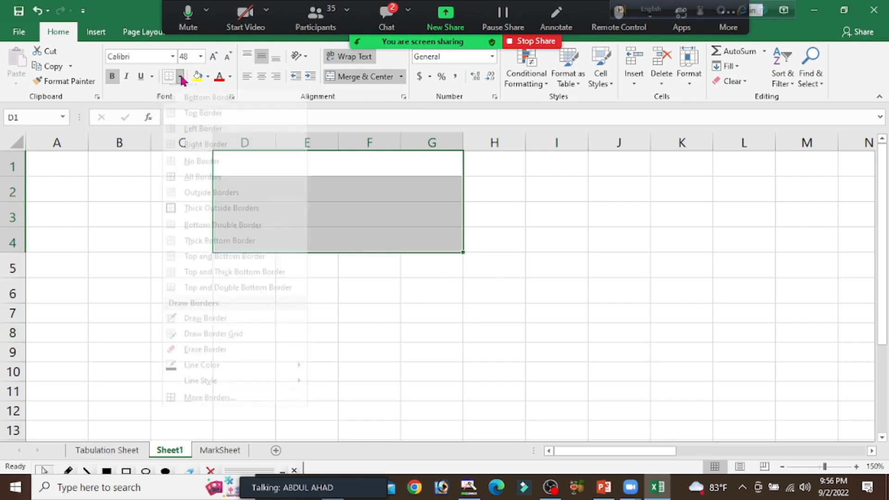
left_click(211, 187)
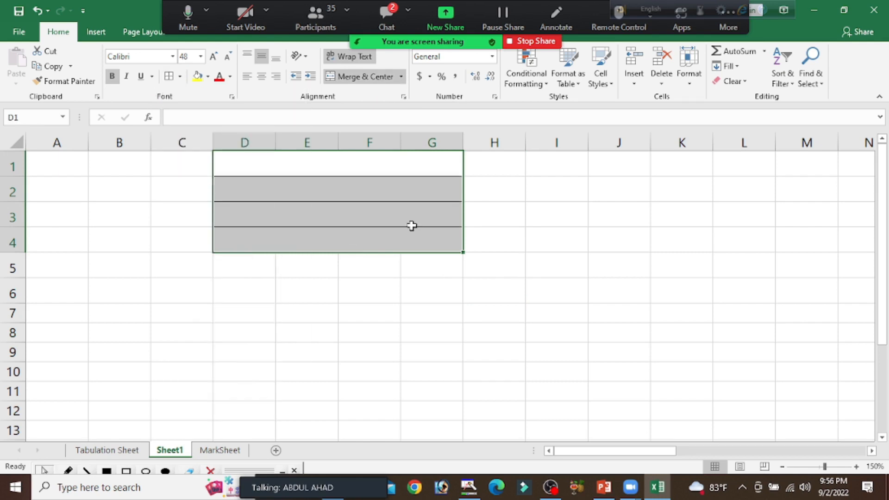
left_click(615, 258)
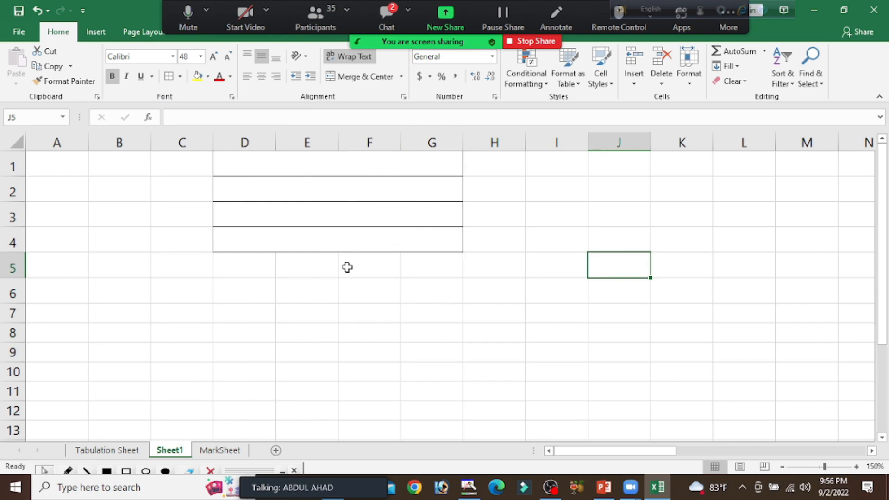
Undo the borders and the Merge Across on D1:G4
key("ctrl+z")
key("ctrl+z")
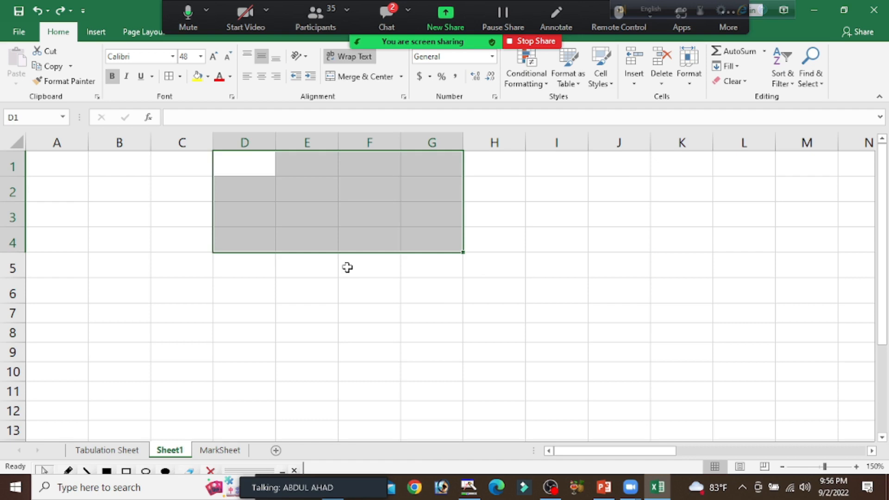
left_click(363, 299)
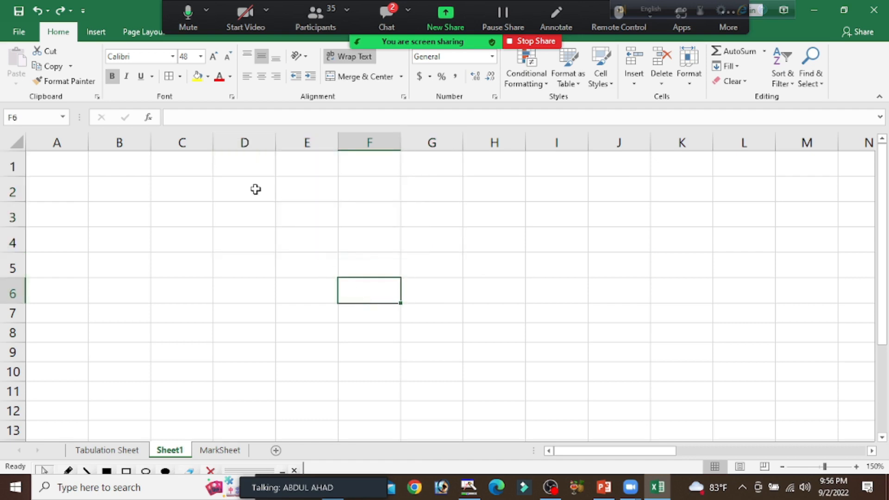
Merge and center the range D1:G6 into a single cell
left_click_drag(248, 171, 419, 287)
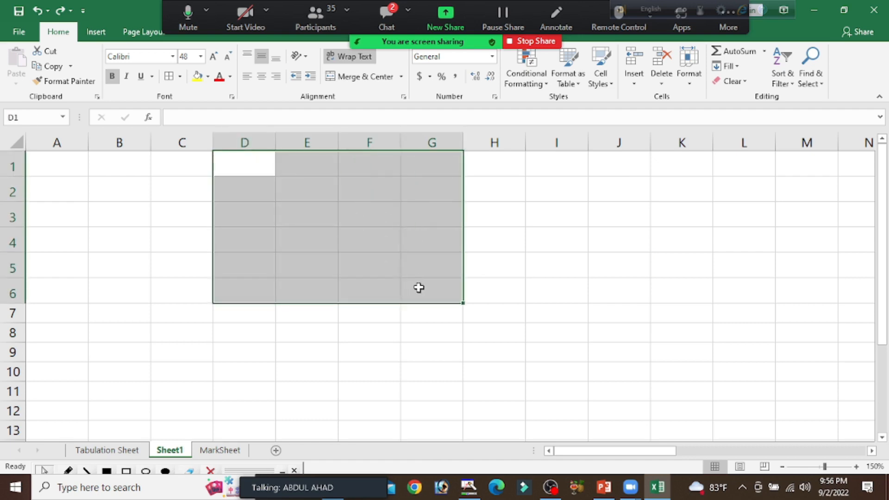
left_click(368, 81)
left_click(546, 262)
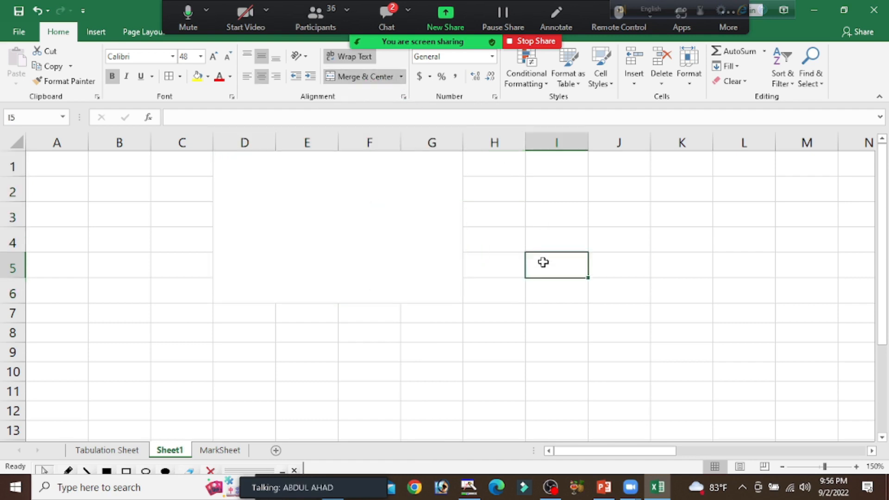
Apply All Borders to the merged cell spanning D1:G6
left_click(297, 193)
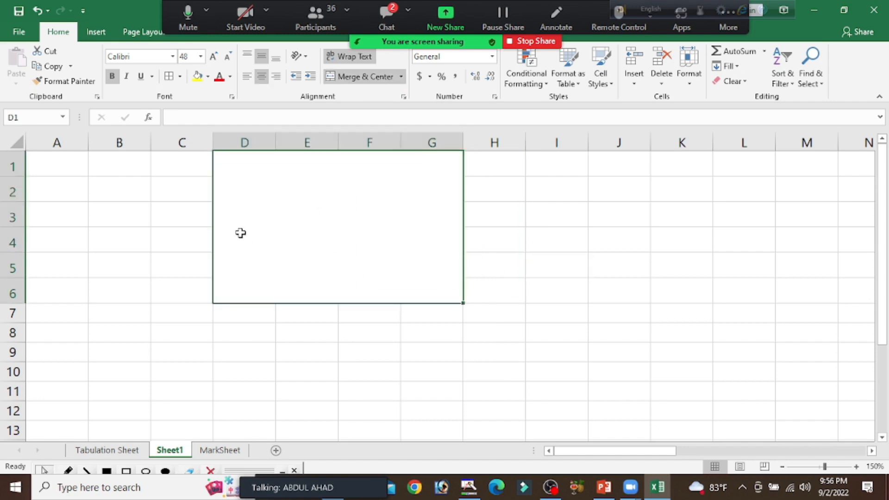
left_click(180, 76)
left_click(200, 188)
left_click(648, 264)
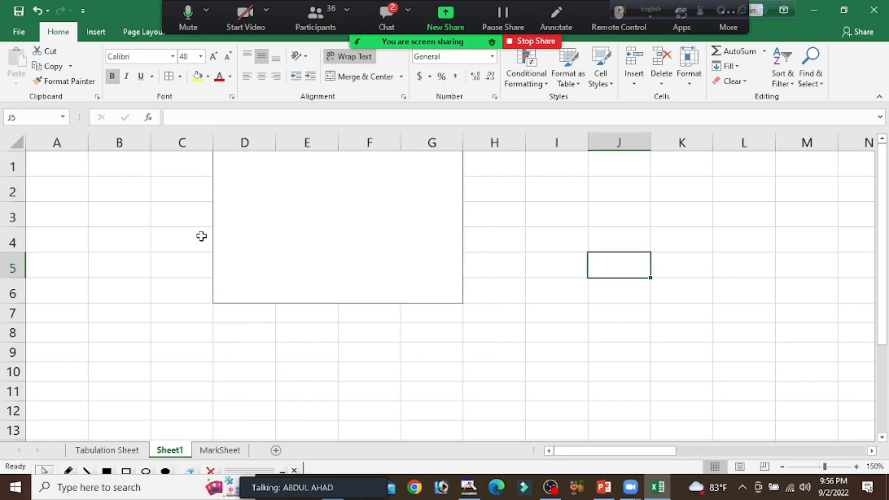
Unmerge the bordered cell spanning D1:G6
left_click(363, 233)
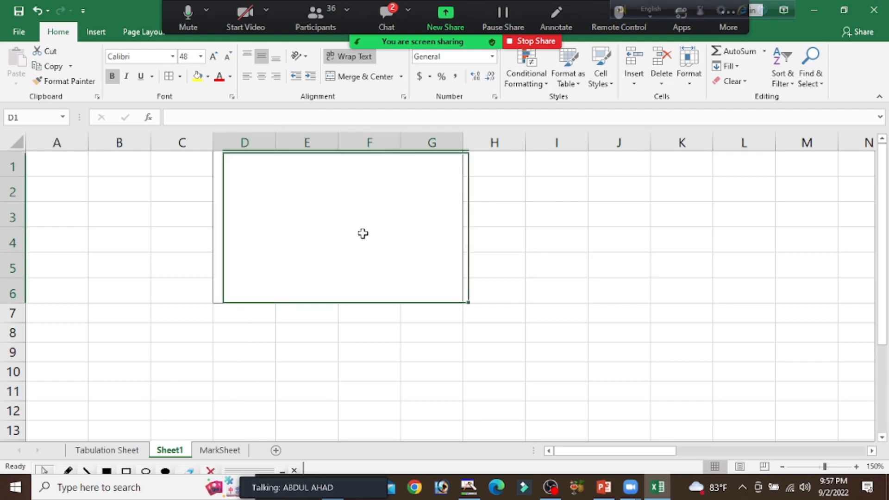
left_click(367, 77)
left_click(399, 369)
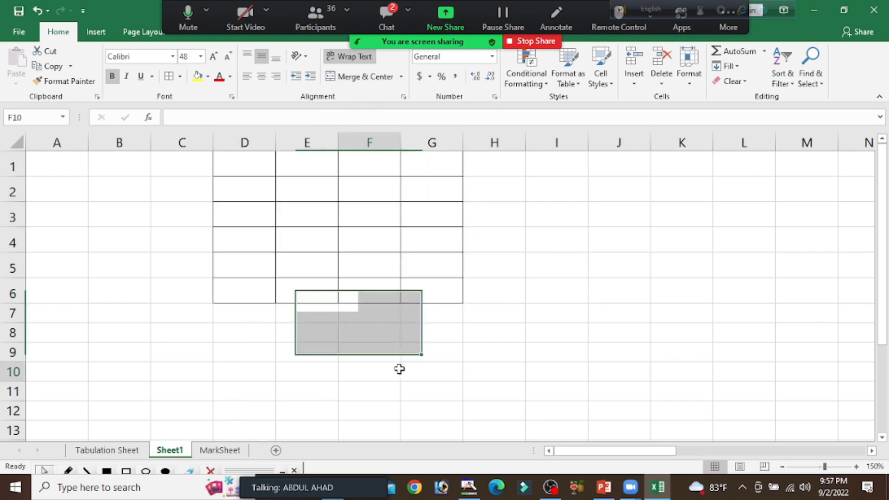
Apply Merge Across to the range D2:G6 and select the merged rows individually to inspect them
left_click_drag(229, 190, 429, 284)
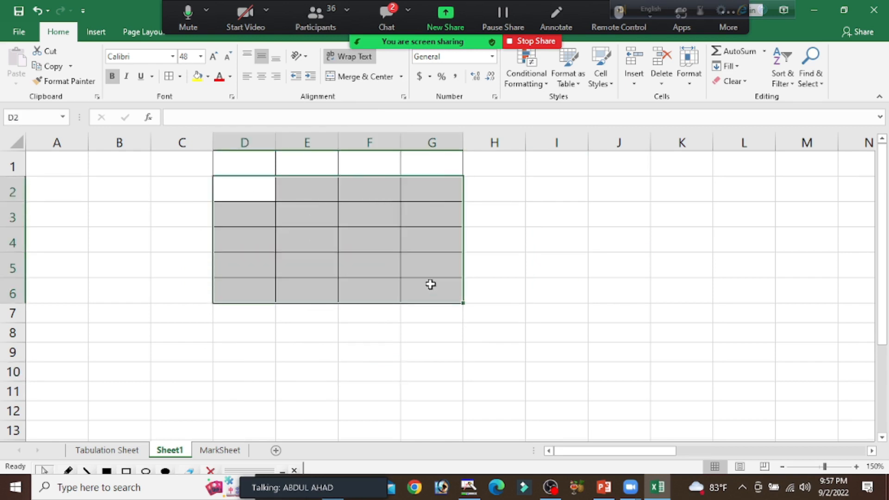
left_click(402, 77)
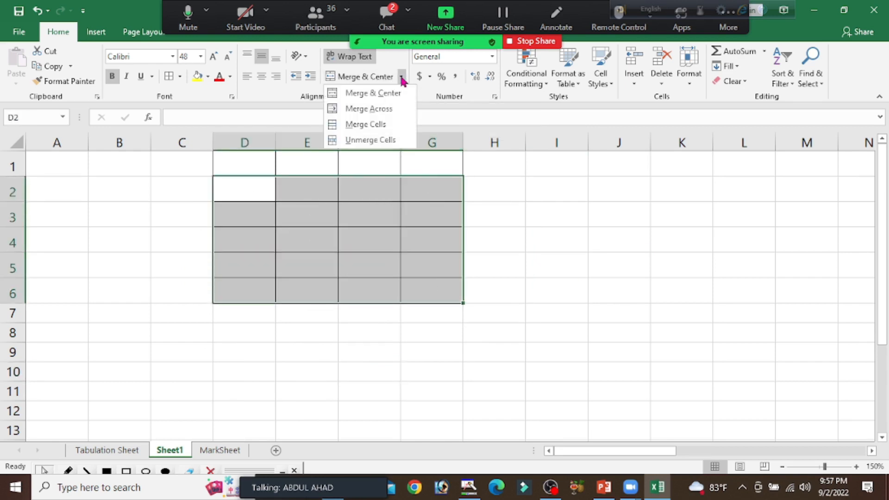
left_click(384, 113)
left_click(613, 239)
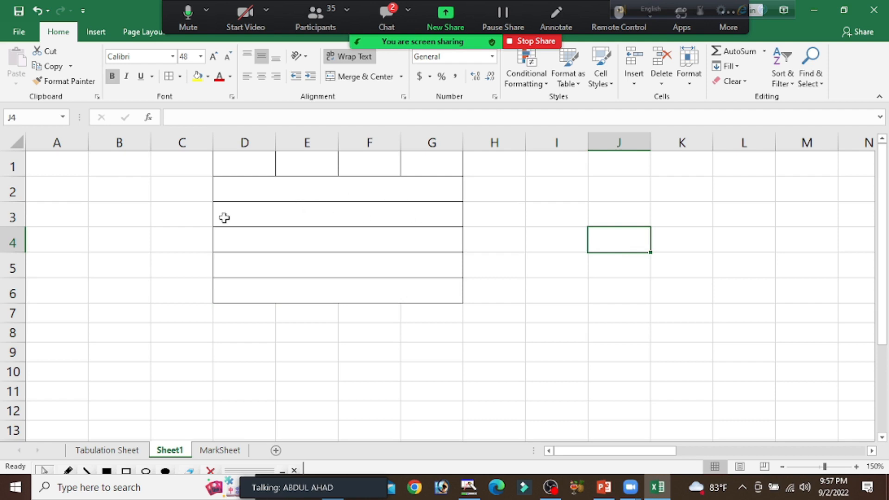
left_click(316, 193)
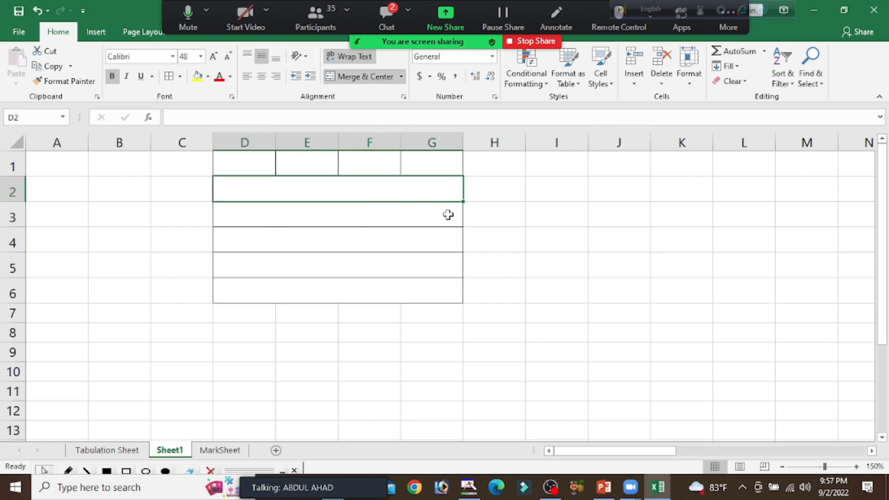
left_click(349, 221)
left_click(333, 249)
left_click(340, 276)
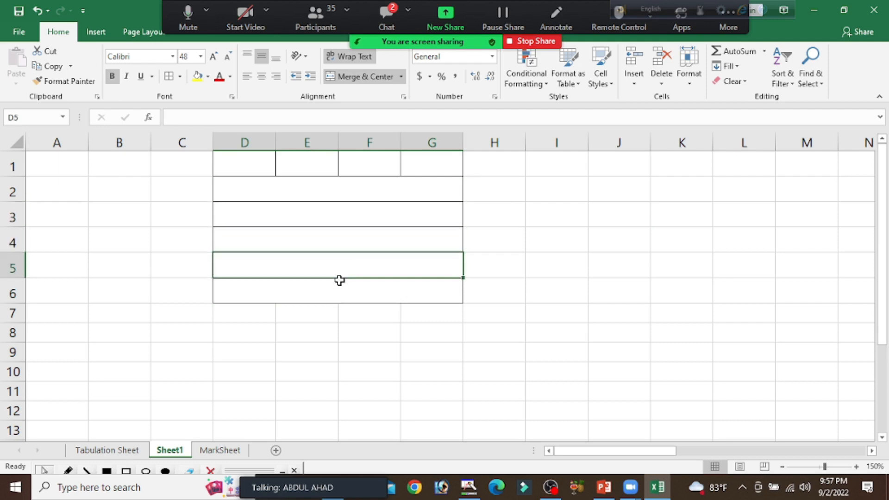
Unmerge the row-wise merged cells across D2:G6
left_click_drag(393, 199, 389, 274)
left_click_drag(357, 191, 345, 291)
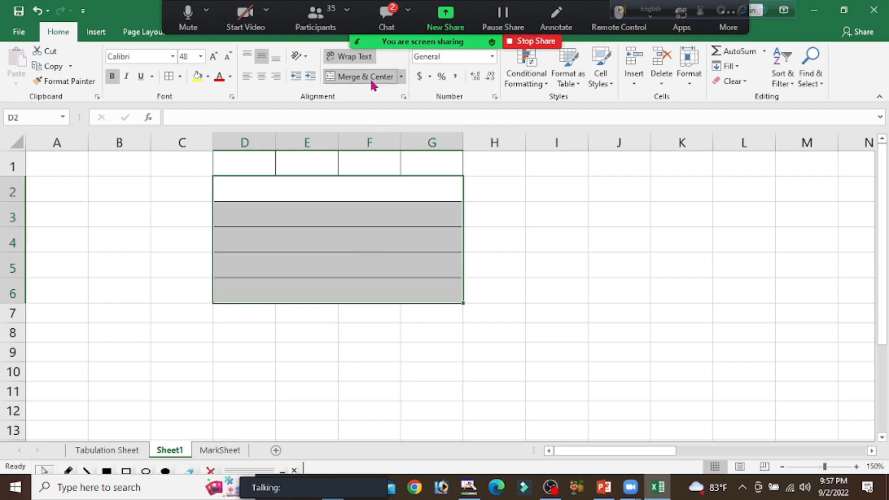
left_click(370, 81)
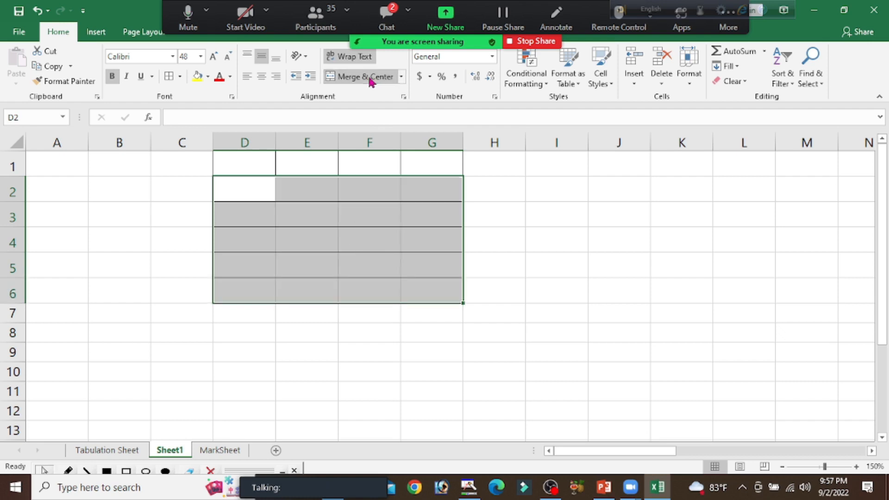
Combine D2:G6 into one cell with Merge Cells and enter the text "Ict" in it
left_click(401, 79)
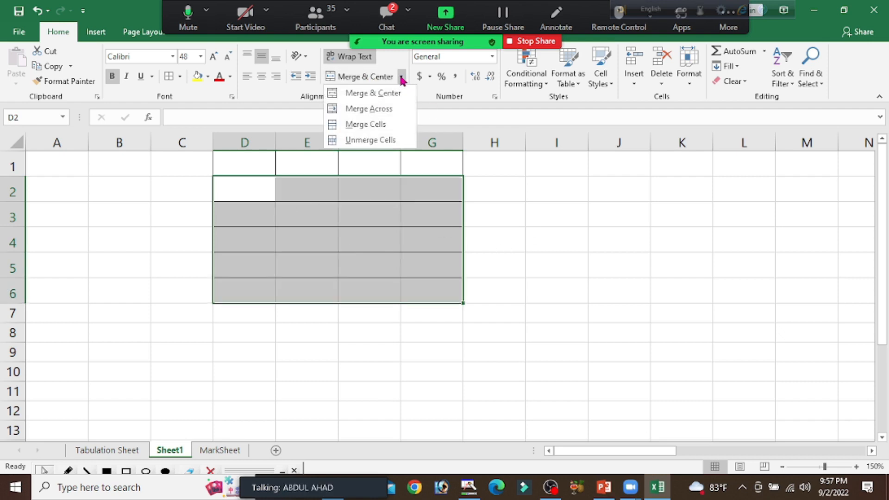
left_click(366, 124)
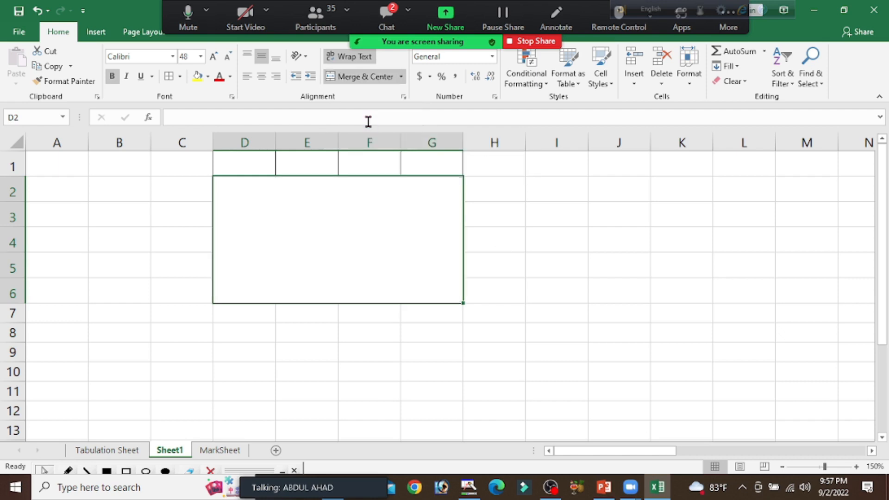
left_click(539, 224)
left_click(277, 213)
type("i")
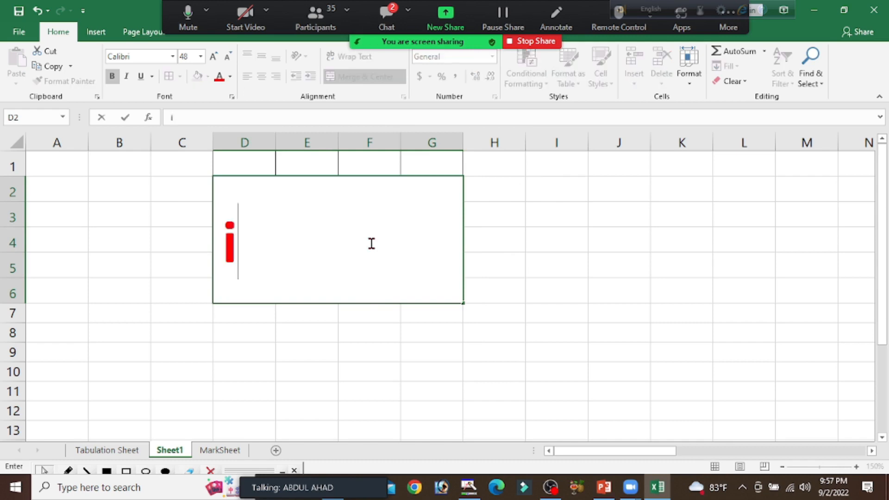
type("CT")
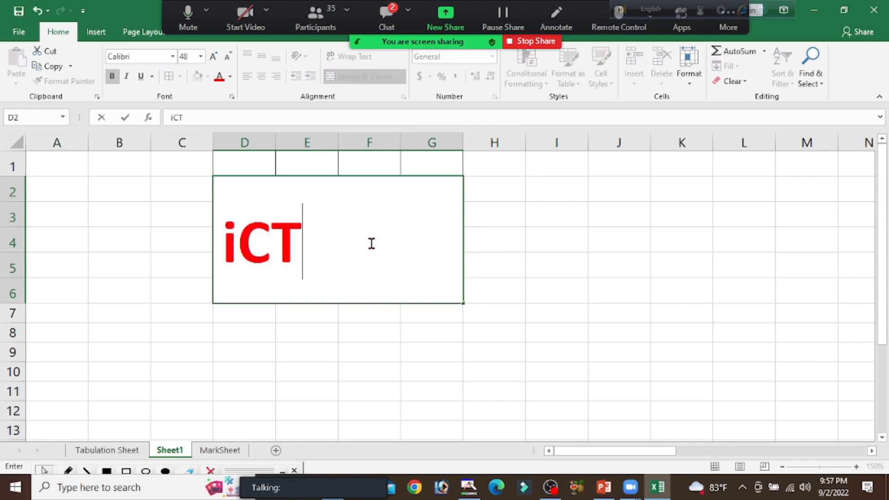
left_click(606, 262)
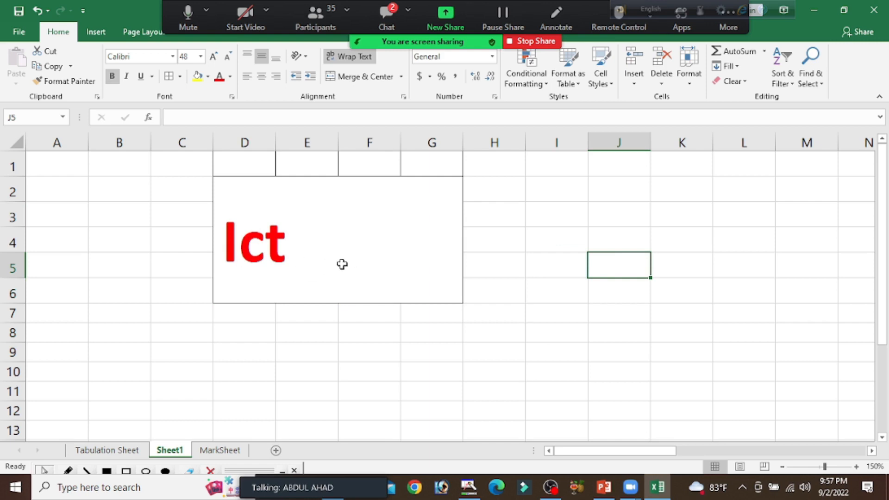
Center the text "Ict" horizontally in the merged cell spanning D2:G6
left_click(231, 250)
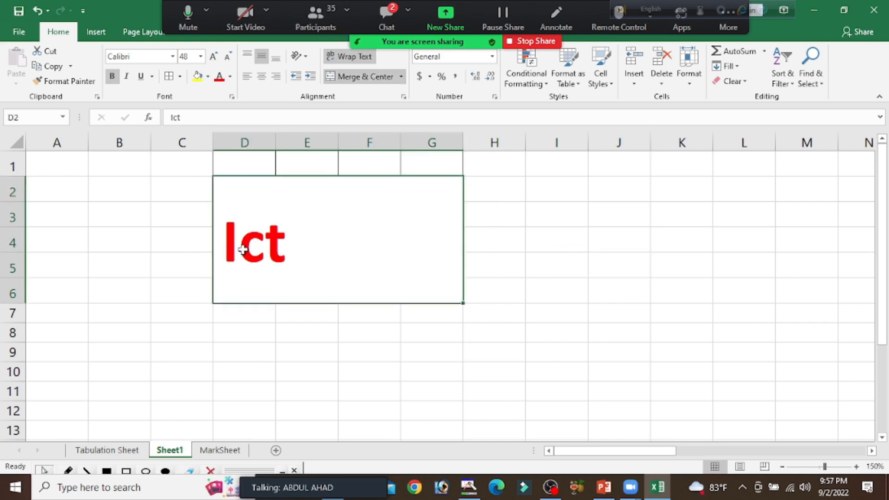
left_click(611, 270)
left_click(305, 237)
left_click(262, 77)
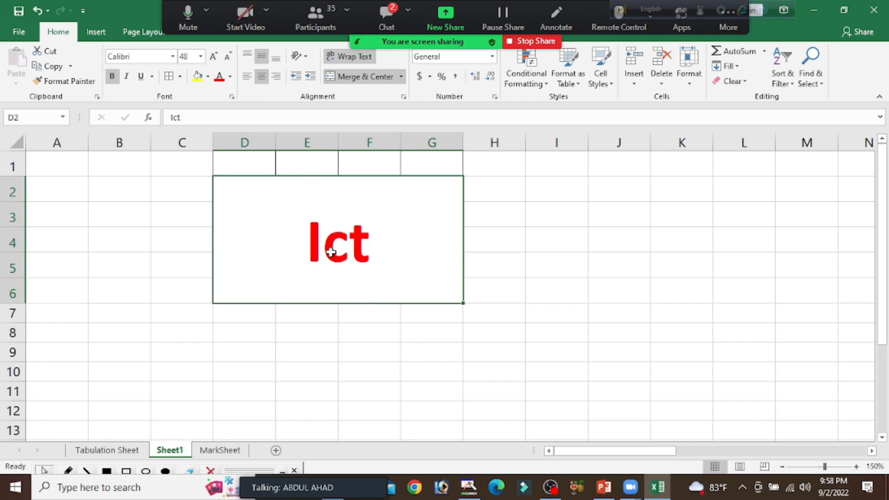
Unmerge the cell containing "Ict" and clear the text from D2
left_click(350, 77)
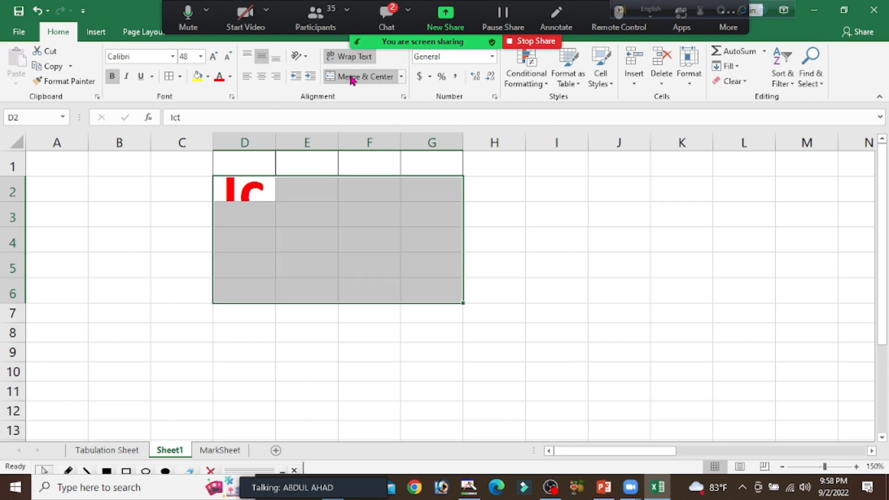
left_click(238, 190)
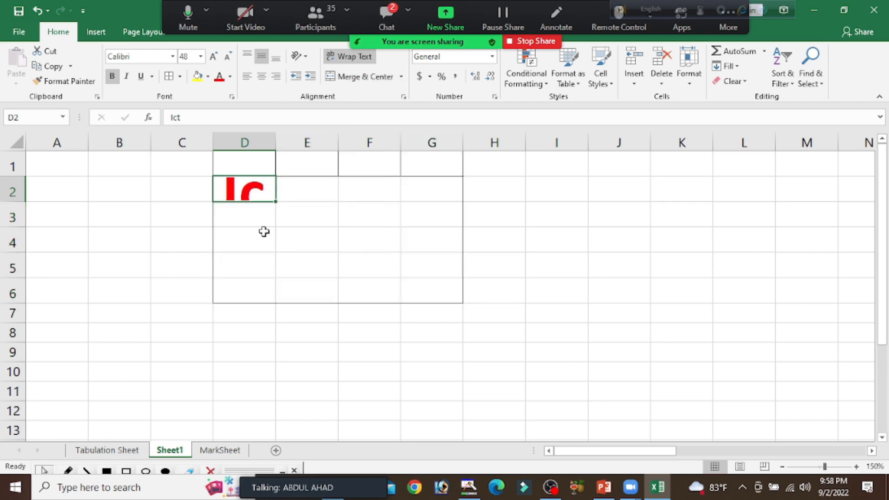
key("Delete")
Apply Merge & Center to the range D2:G6 and enter the text "ict"
left_click_drag(274, 193, 432, 289)
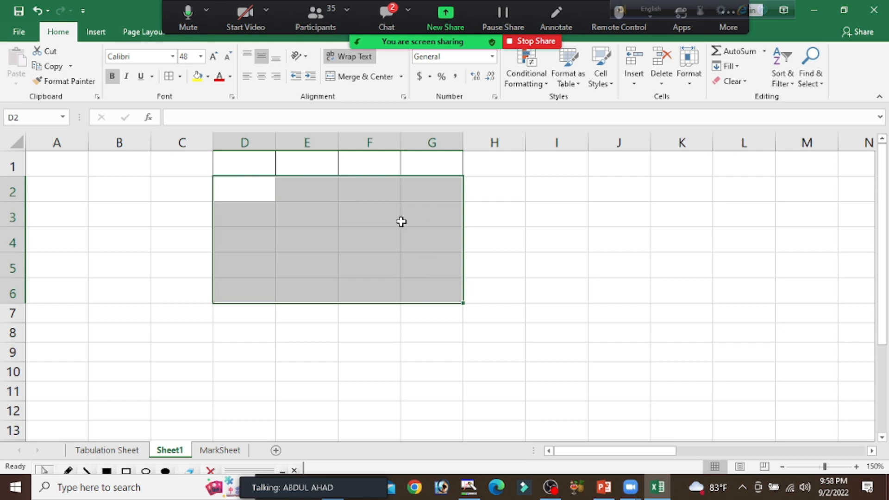
left_click(364, 76)
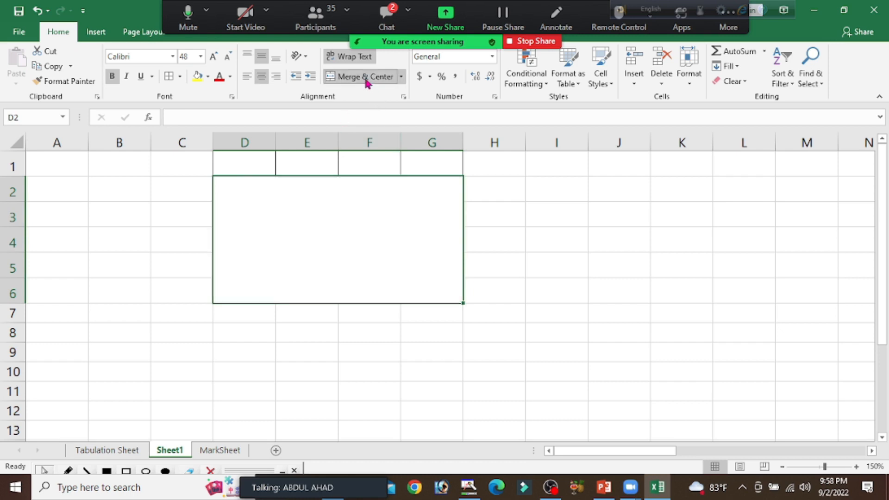
type("ict")
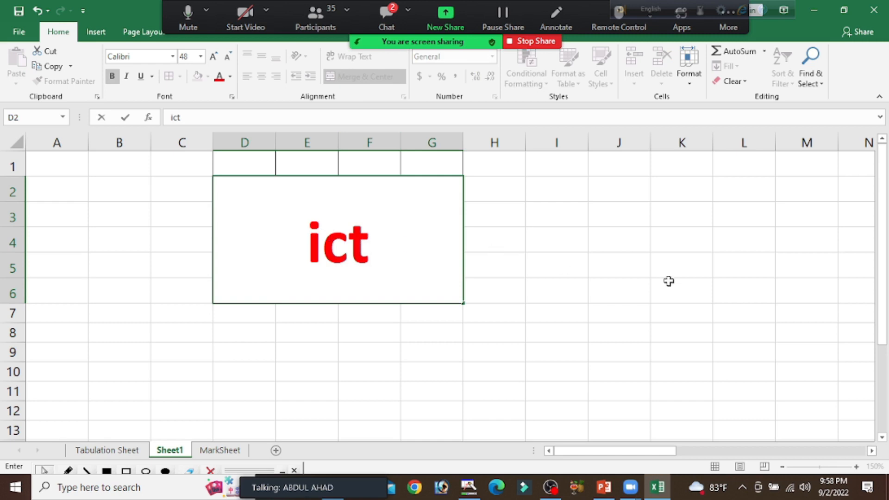
left_click(639, 268)
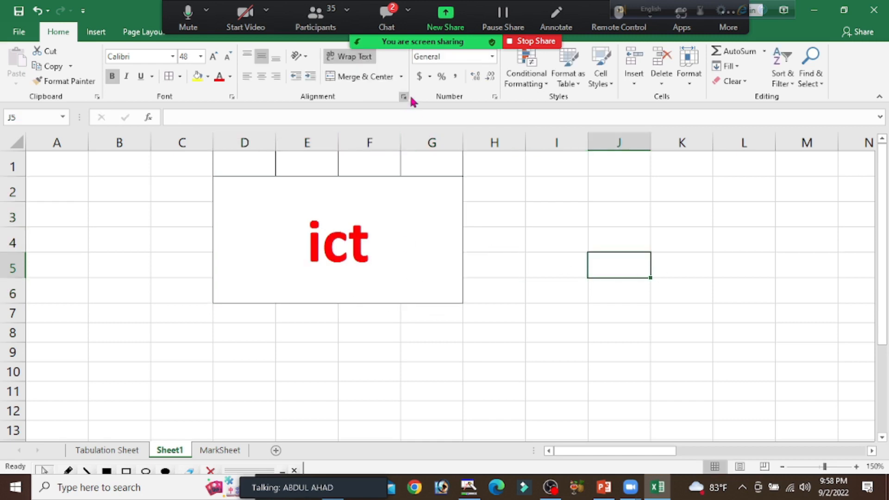
Toggle Merge & Center off on the cell containing "ict" and undo that change
left_click(401, 77)
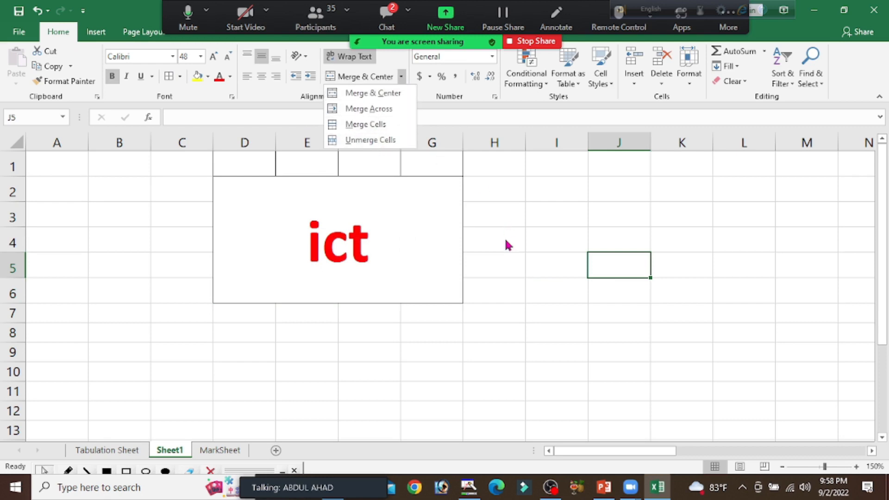
left_click(503, 253)
left_click(342, 240)
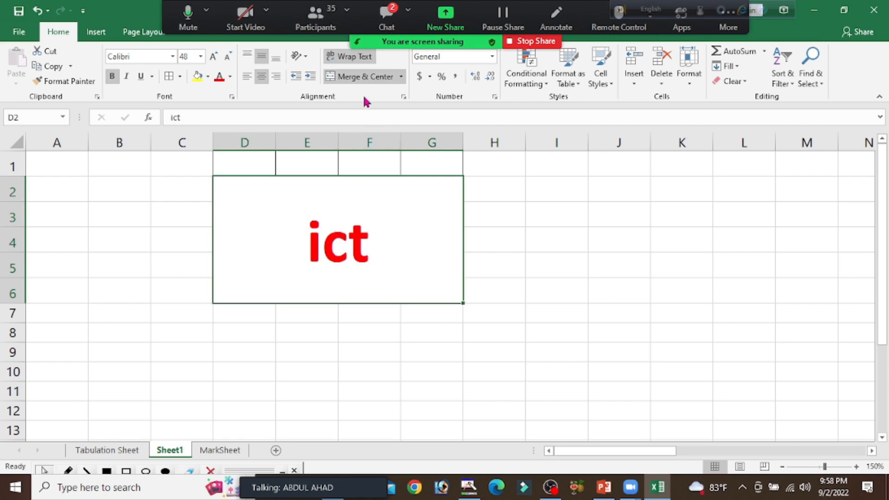
left_click(356, 78)
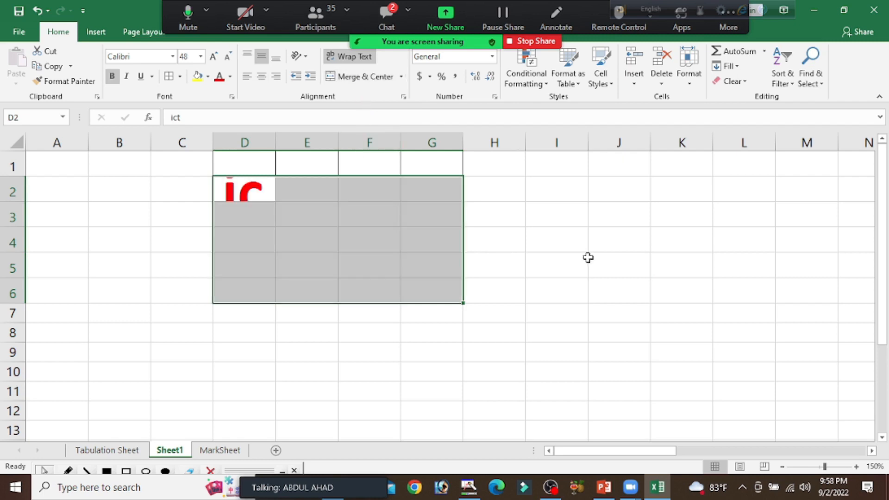
key("ctrl+z")
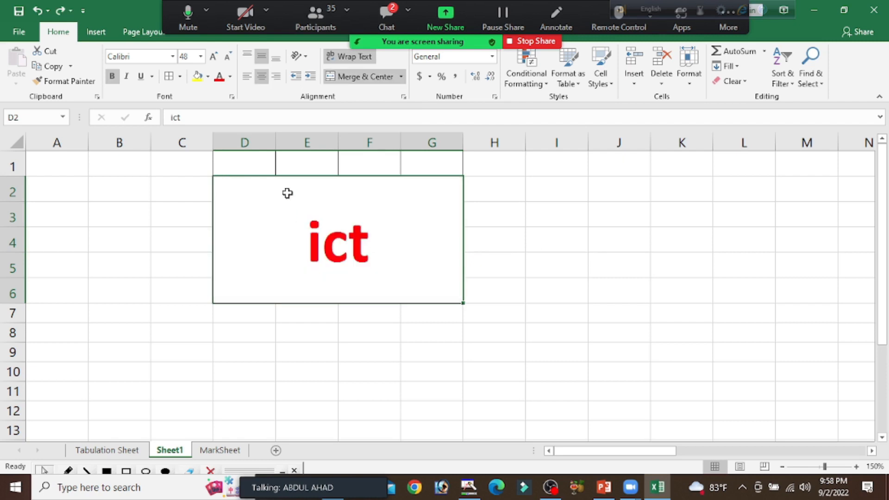
Split the merged cell containing "ict" with Unmerge Cells and select D2 to check its text
left_click(402, 80)
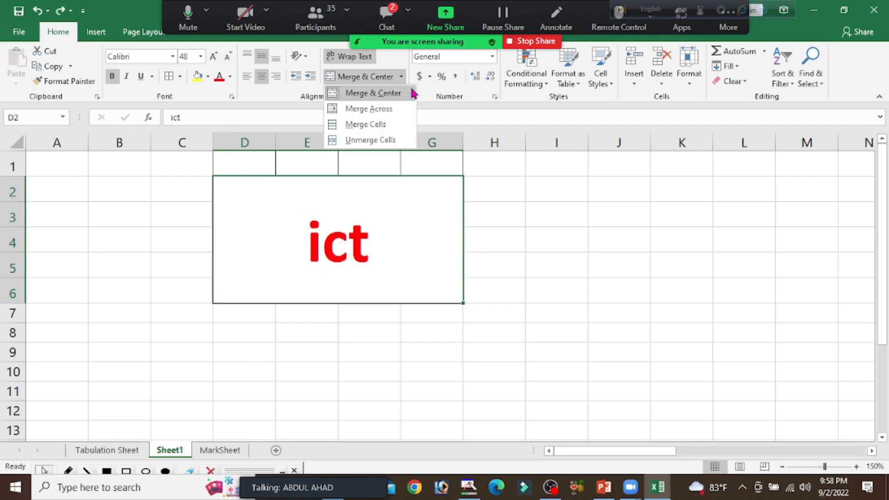
left_click(380, 140)
left_click(611, 255)
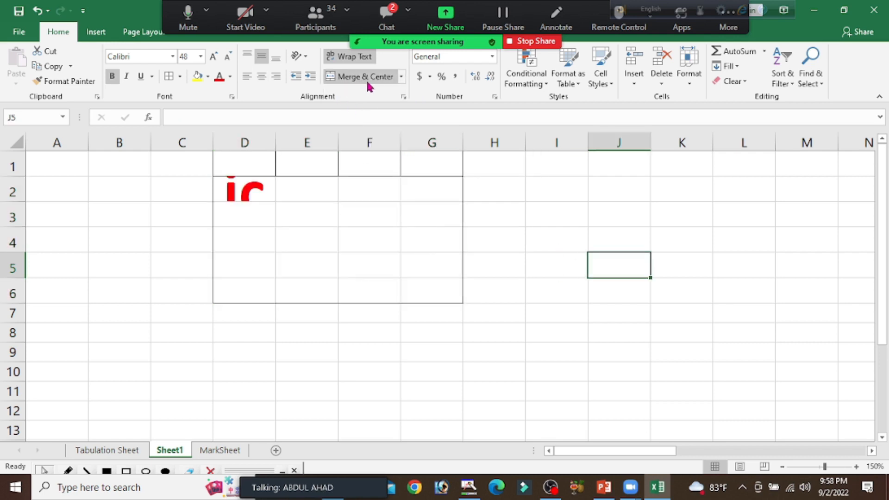
left_click(256, 190)
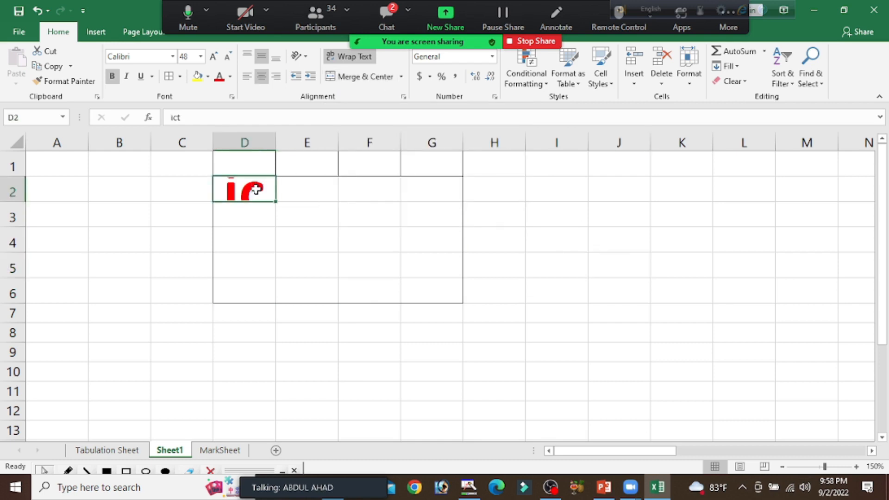